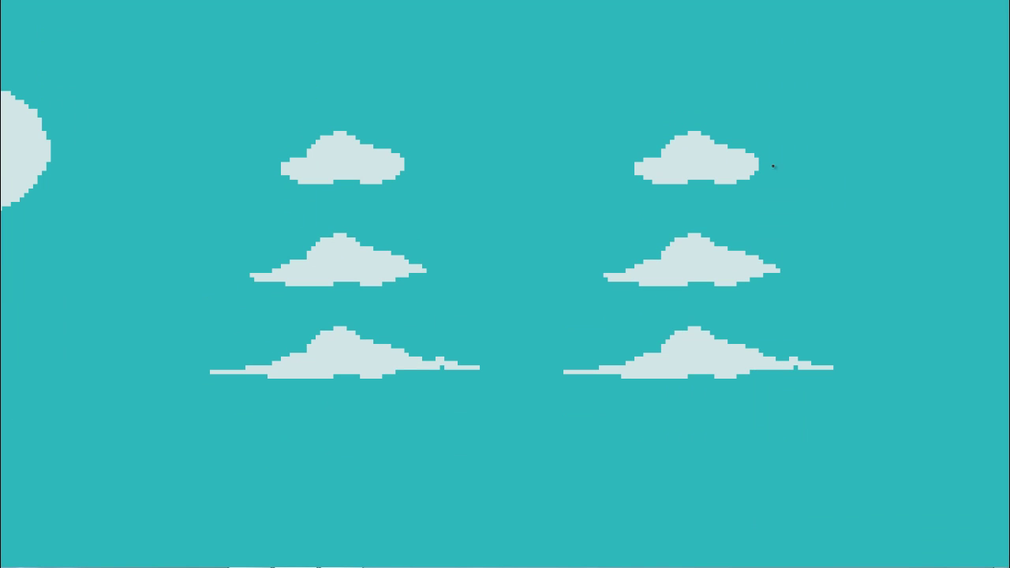
Paint a puff at the edge of the upper-right small cloud on Слой 2 and set the layer opacity to 69%
drag(641, 190, 633, 165)
key(f)
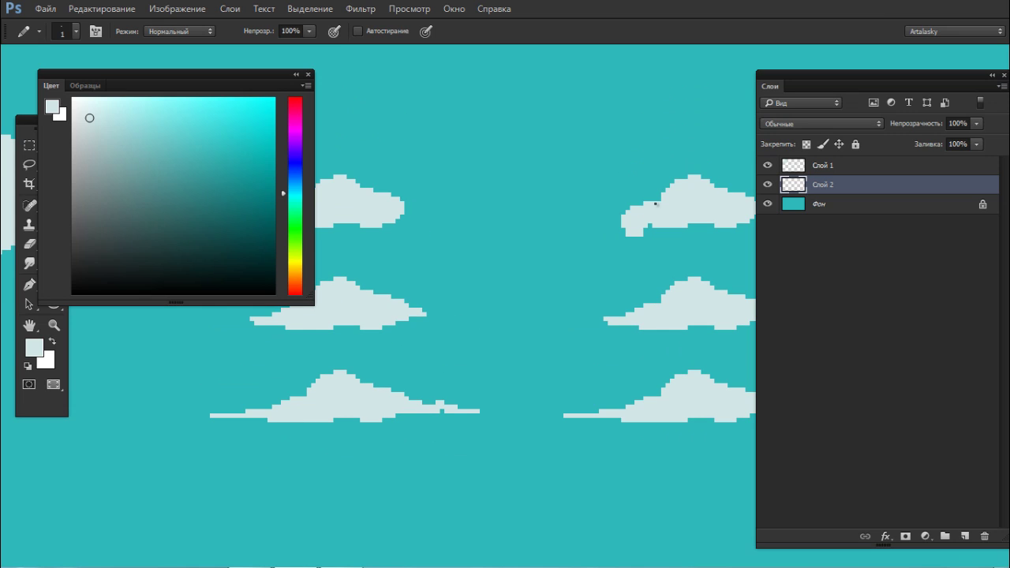
click(977, 124)
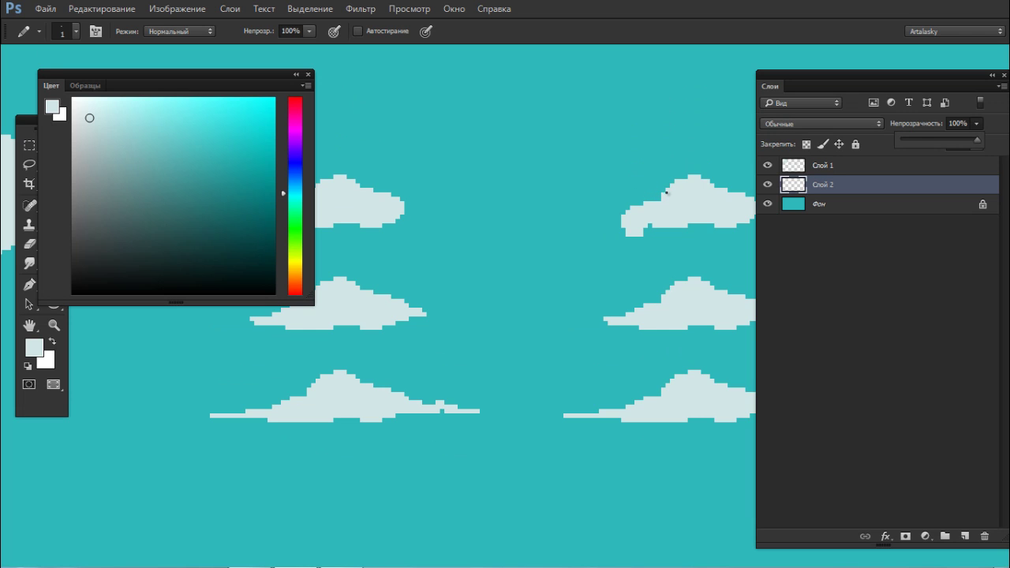
drag(977, 140, 944, 140)
key(shift+Up)
key(Up)
key(Up)
key(Up)
key(Up)
key(Up)
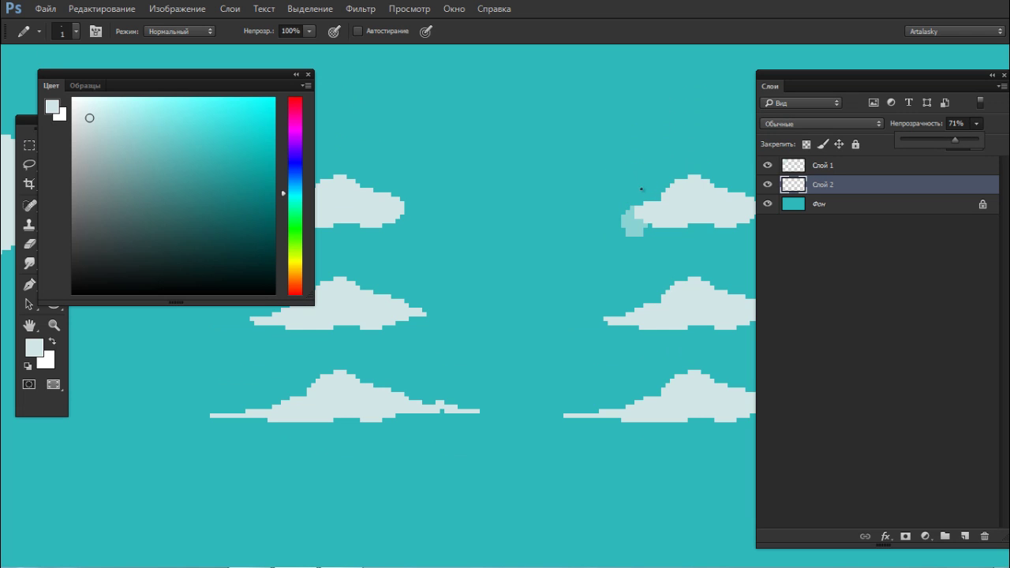
key(Down)
key(Down)
key(Down)
key(Down)
key(Tab)
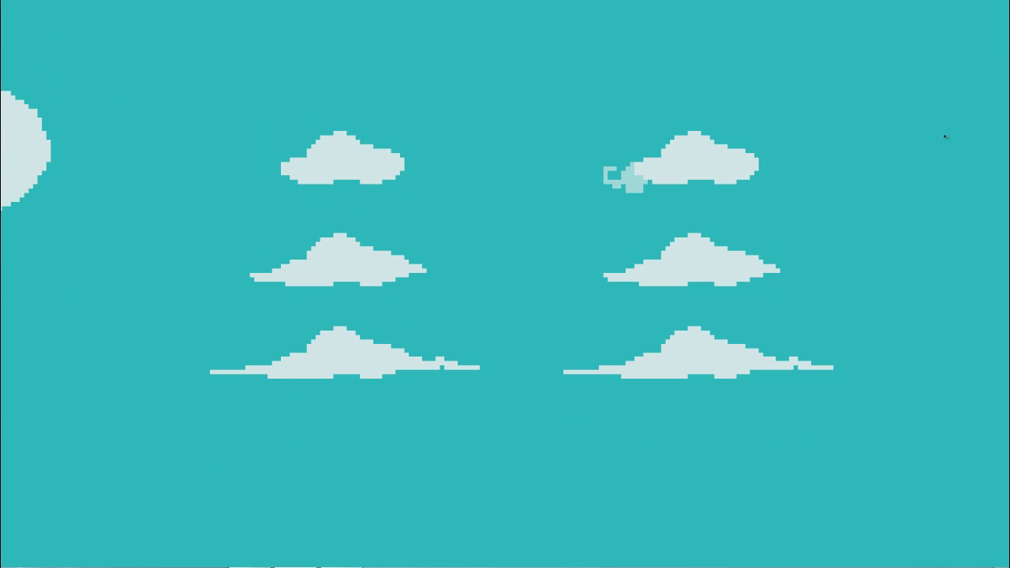
Extend the semi-transparent shading around the left side and underside of the upper-right small cloud with the Pencil
mouse_move(624, 169)
mouse_down()
mouse_move(613, 175)
mouse_move(664, 146)
mouse_up()
mouse_move(645, 187)
mouse_down()
mouse_move(654, 186)
mouse_move(605, 178)
mouse_move(615, 186)
mouse_up()
click(628, 190)
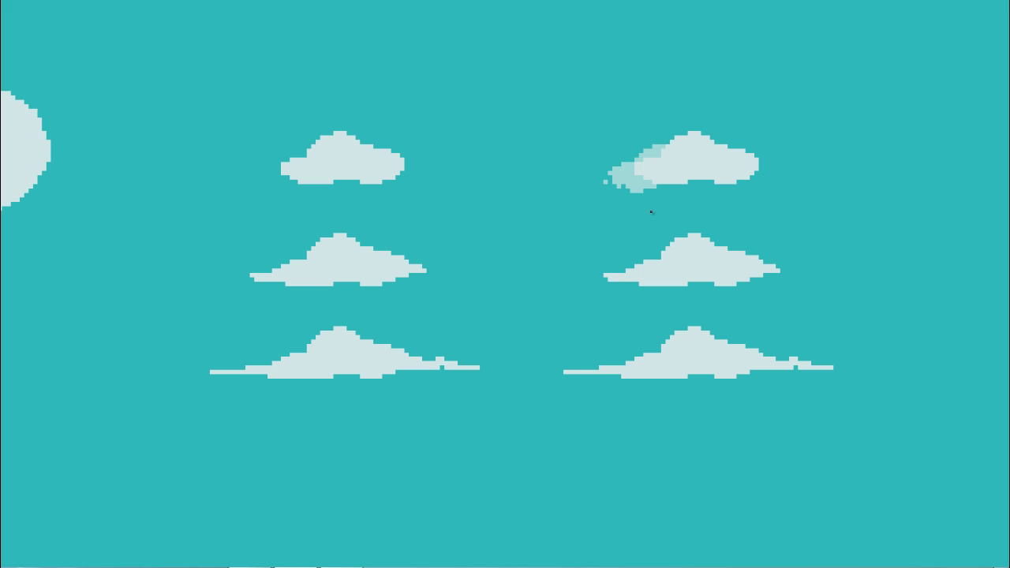
Hide Слой 2 and add a new empty layer above it for the cloud shading
key(f)
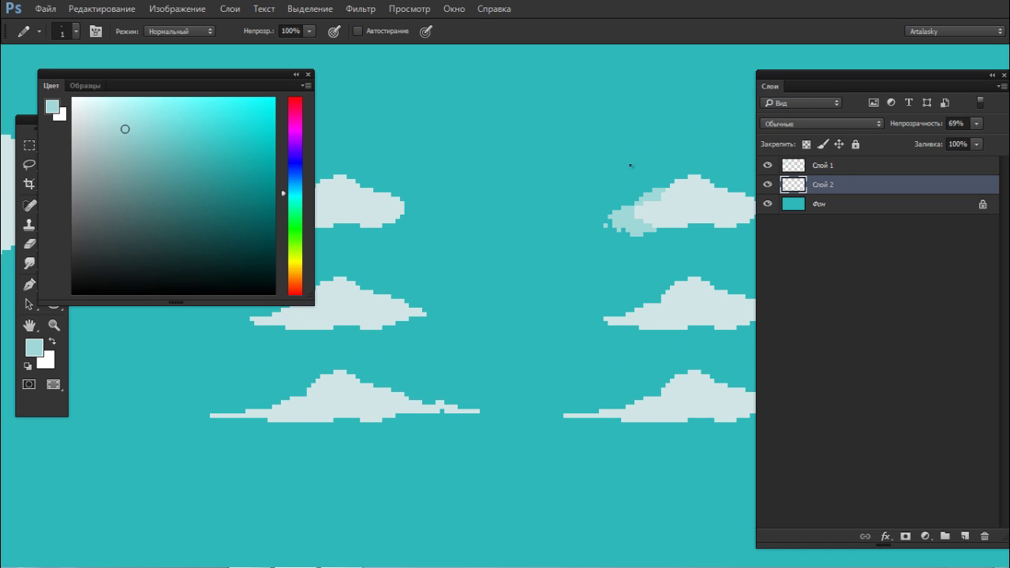
key(ctrl+comma)
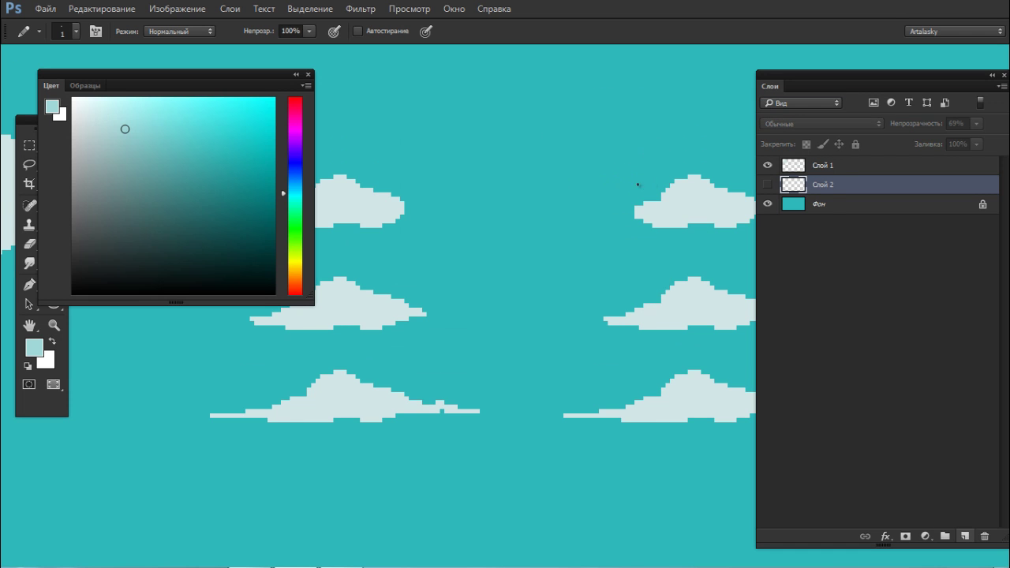
click(965, 536)
Paint pale teal shading with stretched, wispy ends behind the three small clouds of the right column
key(f)
drag(632, 168, 664, 146)
mouse_move(659, 146)
mouse_down()
mouse_move(642, 156)
mouse_move(673, 138)
mouse_move(622, 168)
mouse_move(588, 168)
mouse_up()
mouse_move(626, 173)
mouse_down()
mouse_move(574, 173)
mouse_move(655, 186)
mouse_up()
drag(610, 178, 630, 177)
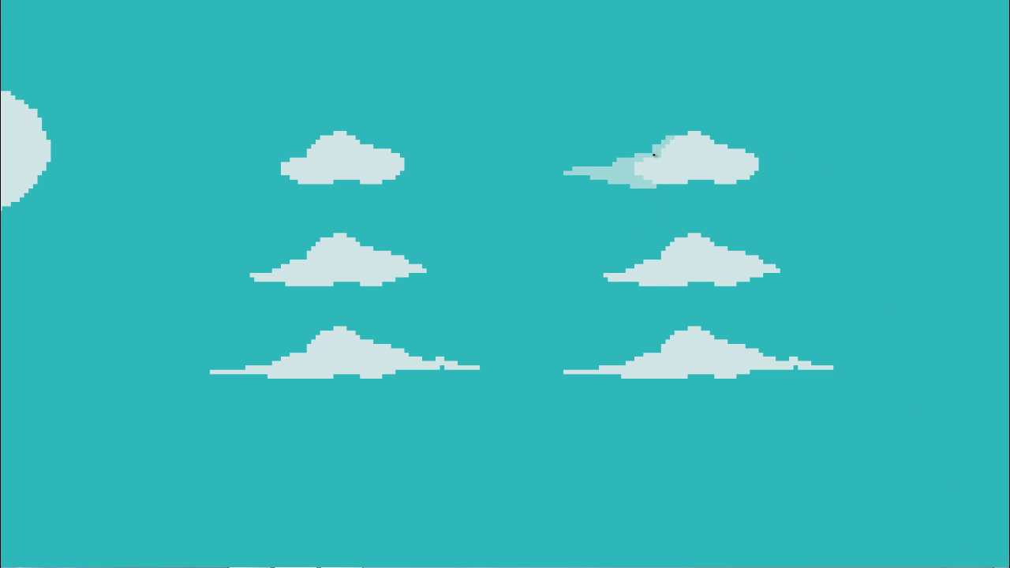
click(659, 186)
drag(558, 178, 548, 173)
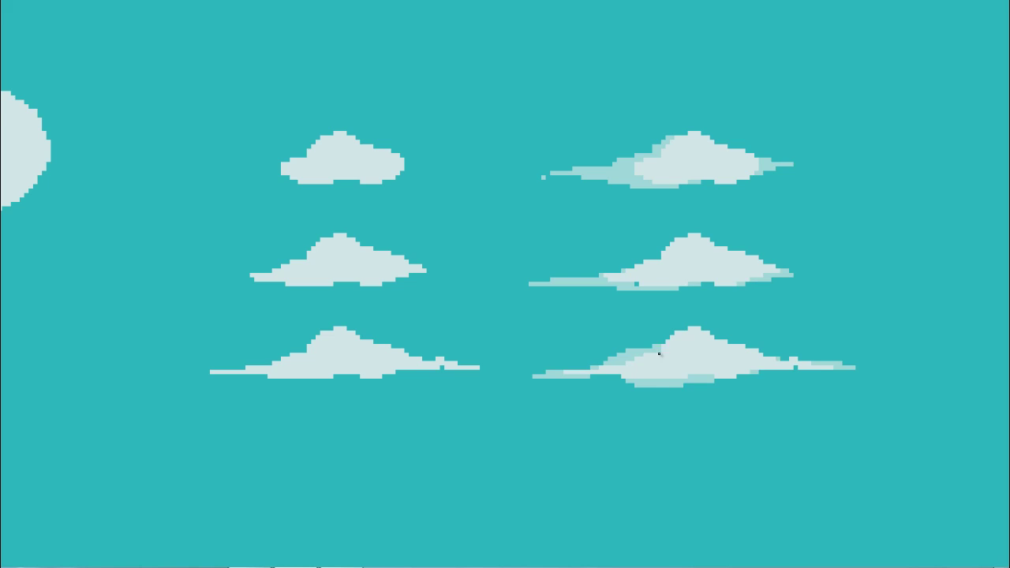
scroll(660, 354, down, 3)
drag(618, 360, 669, 345)
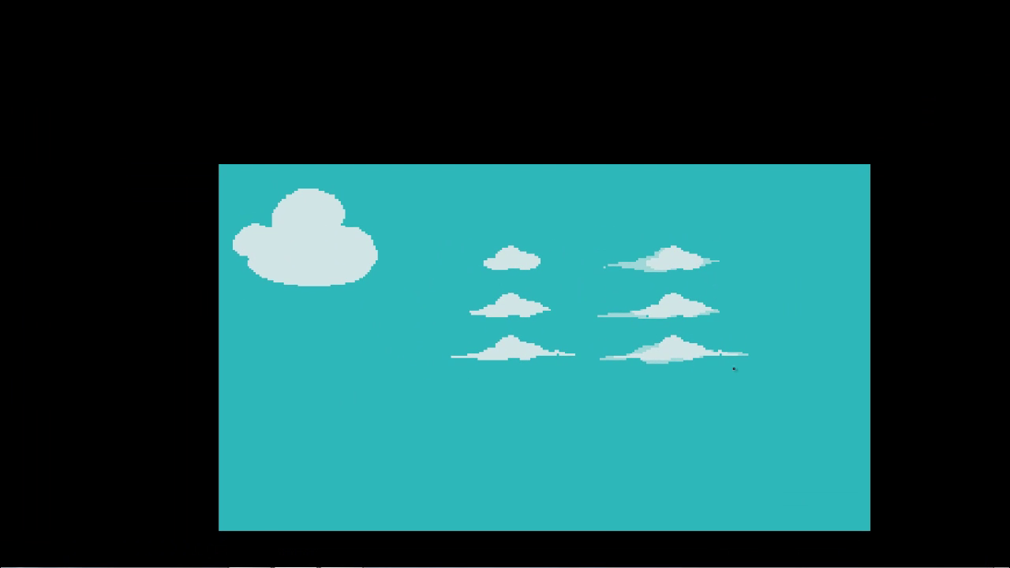
Draw a large pale teal cloud from overlapping round shapes in the empty area below the flat clouds
scroll(661, 387, up, 2)
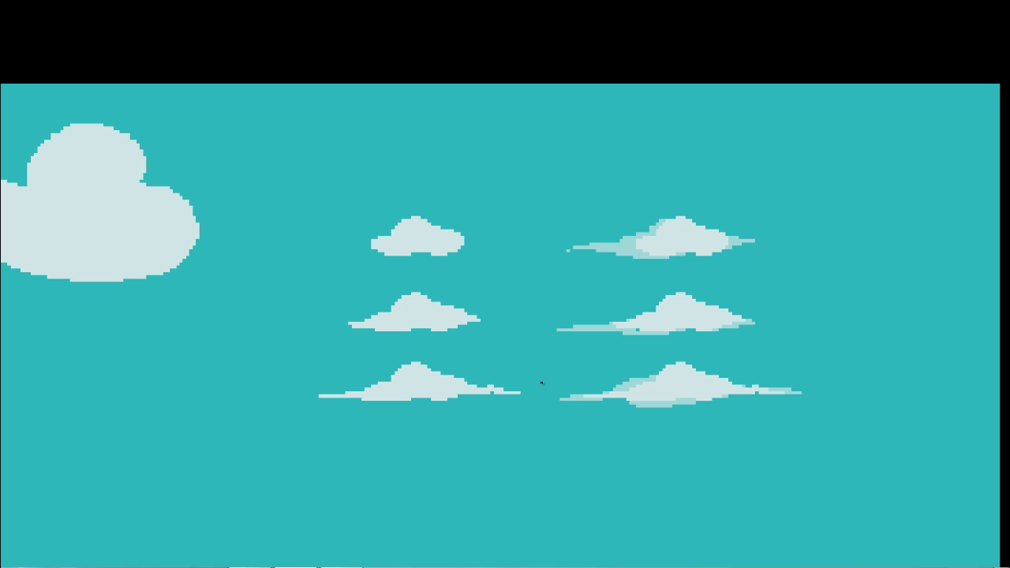
drag(559, 374, 652, 299)
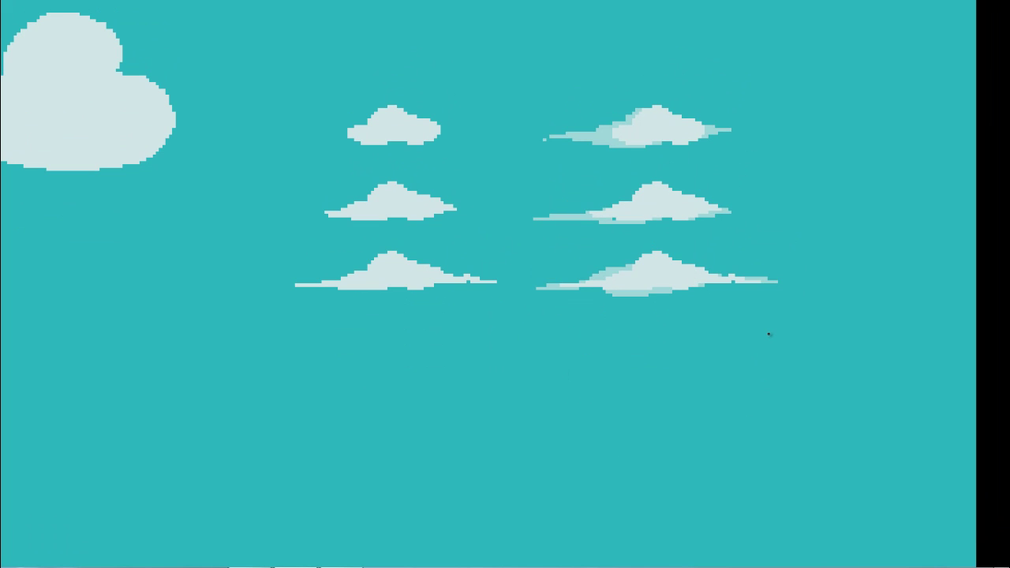
mouse_move(506, 514)
mouse_down()
mouse_move(500, 478)
mouse_move(516, 440)
mouse_up()
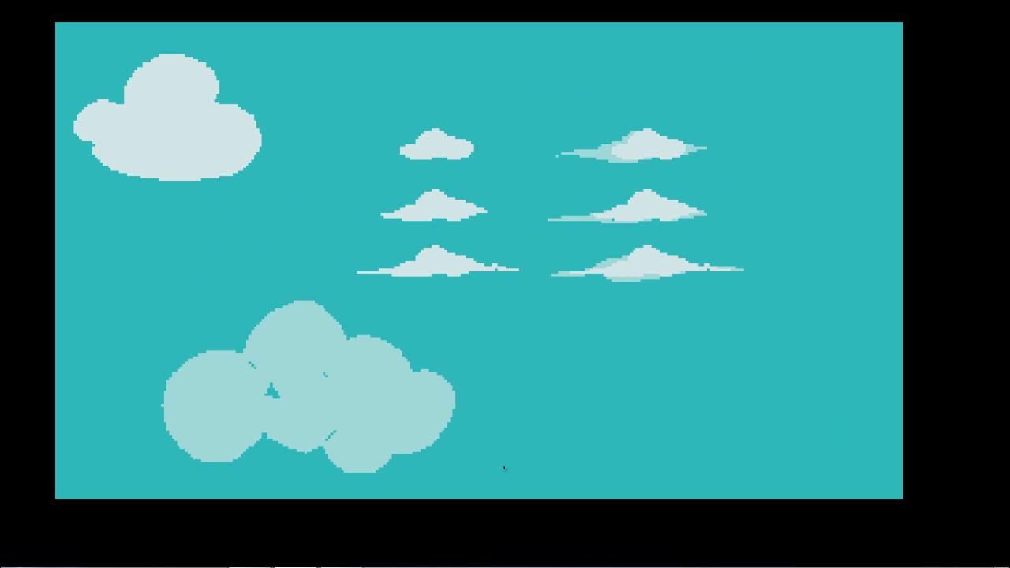
Try to fill the gaps and flatten the underside of the large lower-left cloud with a 29 px square brush
right_click(524, 466)
click(390, 524)
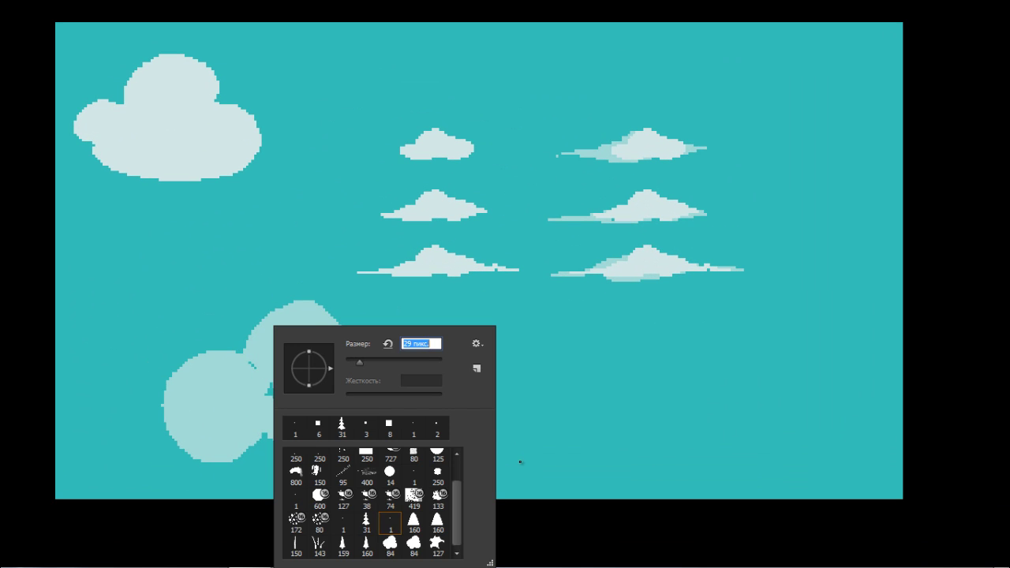
drag(261, 444, 316, 444)
click(272, 390)
click(253, 364)
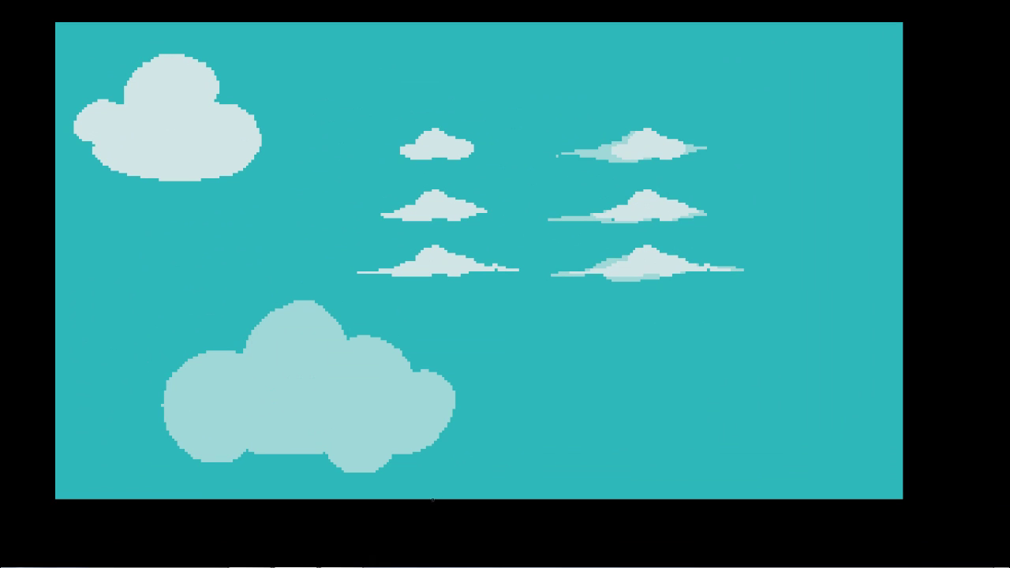
Set the brush size to 1 px and outline a puffy cloud of rounded lobes in the lower-right area
right_click(523, 434)
drag(513, 363, 498, 363)
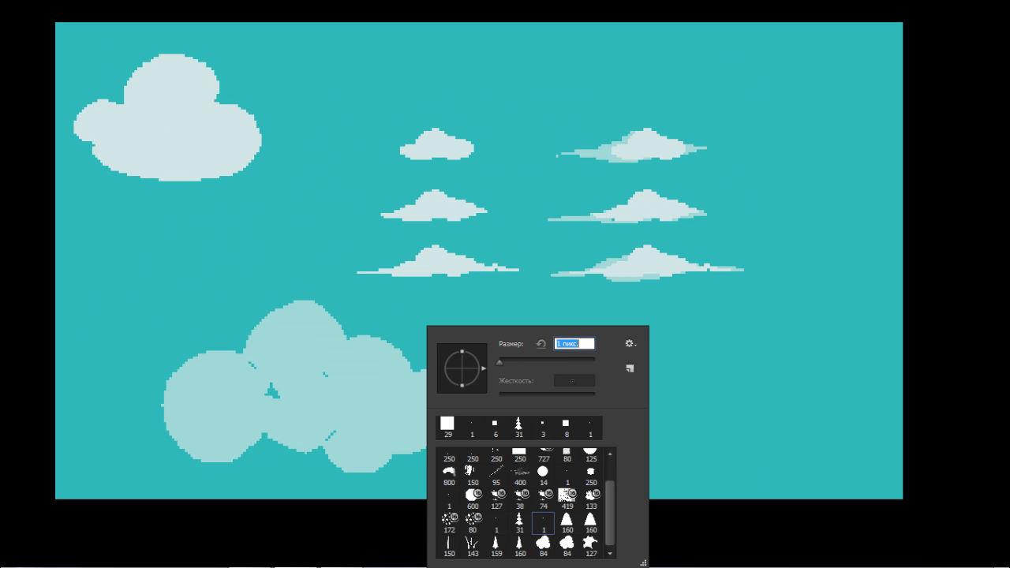
key(Return)
mouse_move(546, 444)
mouse_down()
mouse_move(612, 354)
mouse_move(628, 401)
mouse_move(551, 367)
mouse_move(656, 353)
mouse_move(660, 368)
mouse_up()
key(ctrl+z)
key(ctrl+z)
mouse_move(568, 363)
mouse_down()
mouse_move(570, 353)
mouse_move(734, 364)
mouse_move(718, 387)
mouse_up()
mouse_move(605, 435)
mouse_down()
mouse_move(679, 400)
mouse_move(734, 418)
mouse_move(771, 390)
mouse_up()
drag(738, 359, 777, 394)
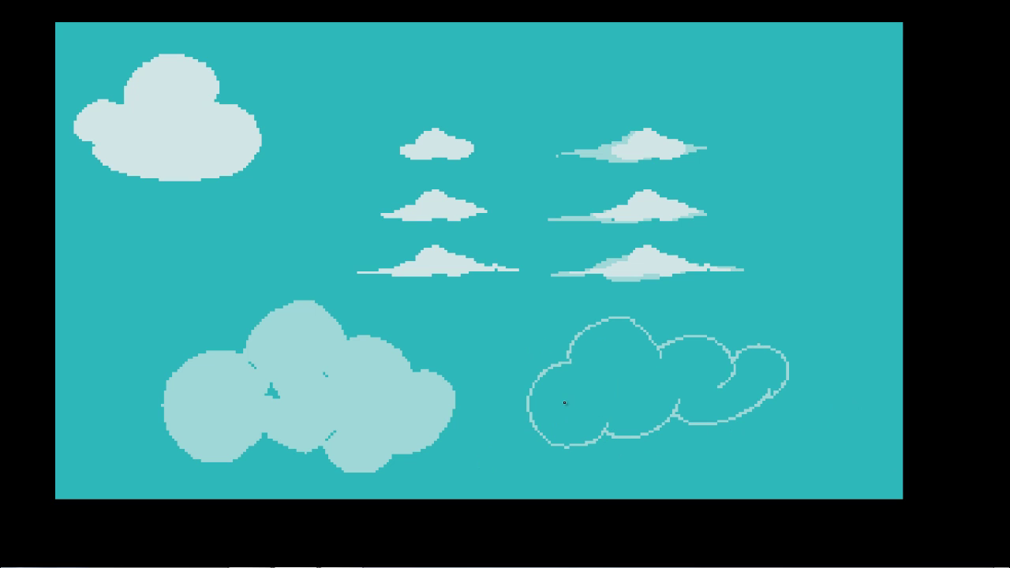
Redraw the outlined cloud's right end as a round lobe with a small tip and fill the cloud pale teal
key(ctrl+z)
mouse_move(735, 369)
mouse_down()
mouse_move(774, 366)
mouse_move(747, 414)
mouse_up()
key(ctrl+z)
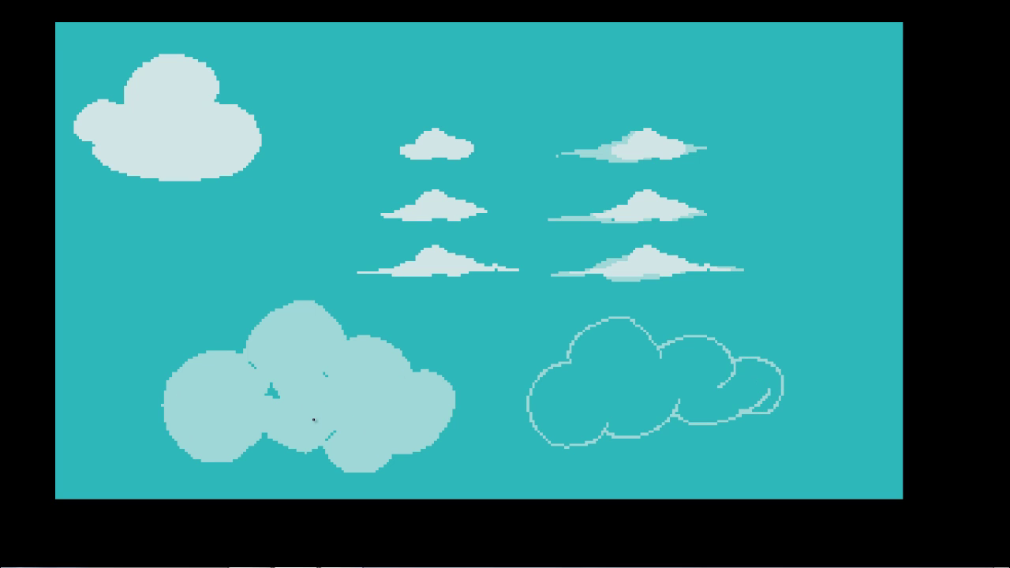
click(651, 383)
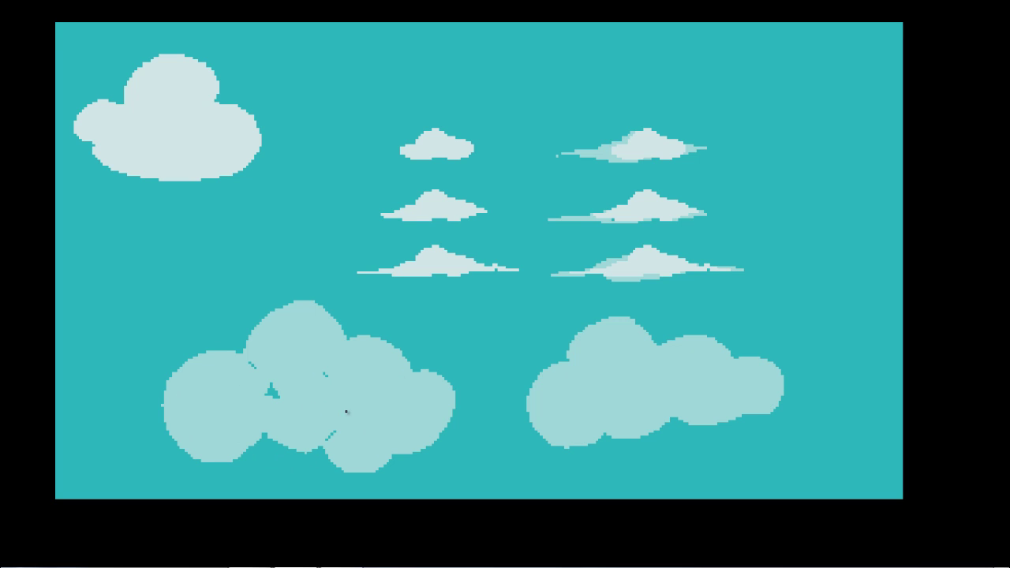
key(ctrl+z)
key(ctrl+z)
click(794, 390)
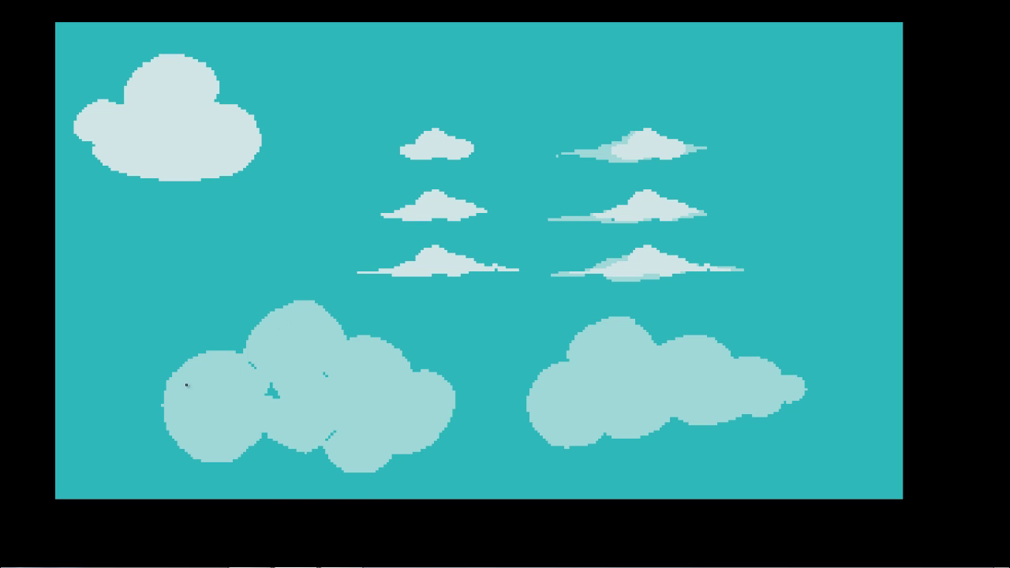
Lasso the large lower-left cloud with gaps inside and delete it
drag(210, 479, 261, 348)
drag(503, 334, 500, 335)
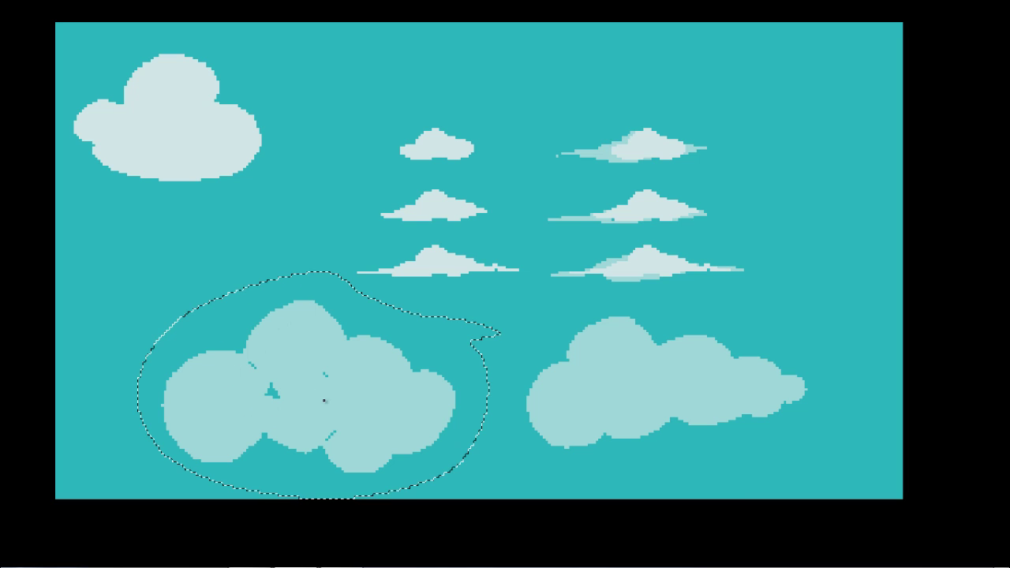
key(Delete)
Duplicate the lower-right cloud to the lower-left area and fill the copy with the lighter cloud tone
drag(574, 315, 771, 319)
drag(663, 457, 858, 364)
mouse_move(533, 406)
mouse_down()
mouse_move(570, 386)
mouse_move(540, 455)
mouse_up()
drag(717, 409, 367, 409)
drag(402, 454, 334, 454)
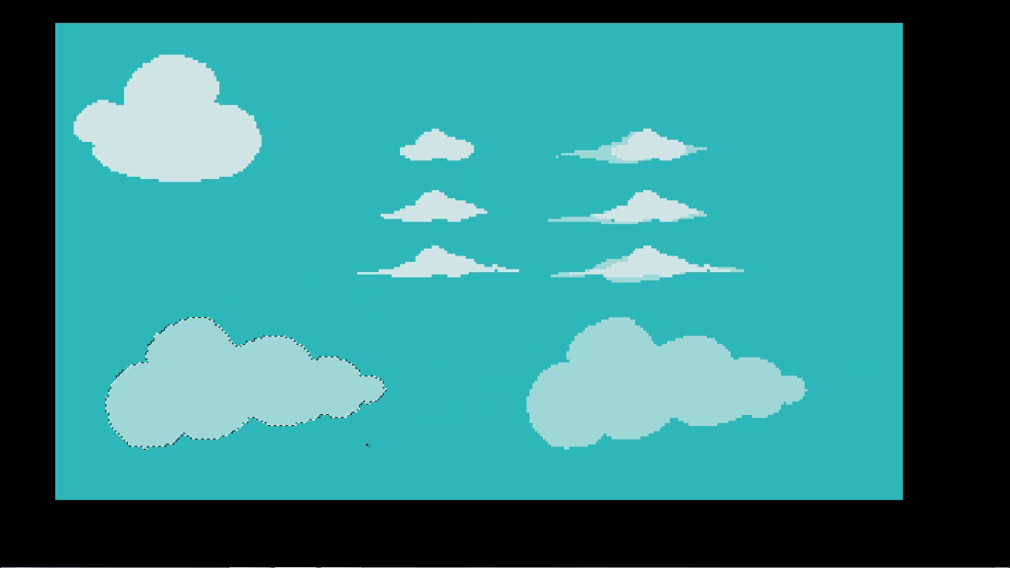
key(ctrl+d)
click(341, 401)
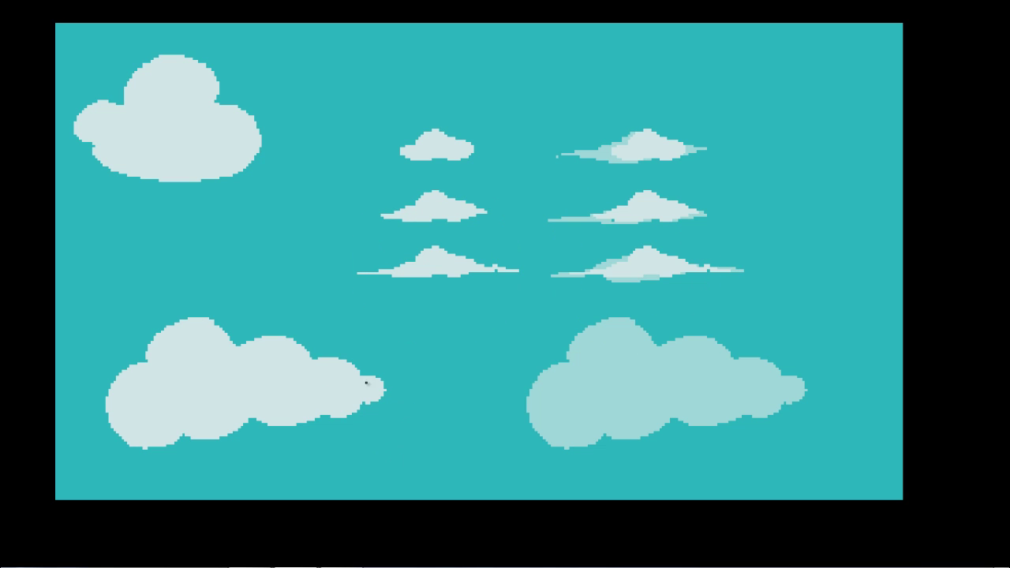
Draw light rounded highlights inside the left, top and second upper lobes of the lower-right cloud and fill them
mouse_move(630, 319)
mouse_down()
mouse_move(615, 320)
mouse_move(591, 361)
mouse_move(615, 383)
mouse_move(647, 376)
mouse_move(652, 349)
mouse_move(625, 320)
mouse_up()
mouse_move(546, 407)
mouse_down()
mouse_move(588, 365)
mouse_move(633, 391)
mouse_move(600, 368)
mouse_move(564, 367)
mouse_up()
mouse_move(710, 337)
mouse_down()
mouse_move(675, 360)
mouse_move(733, 355)
mouse_up()
key(f)
key(f)
key(g)
click(721, 389)
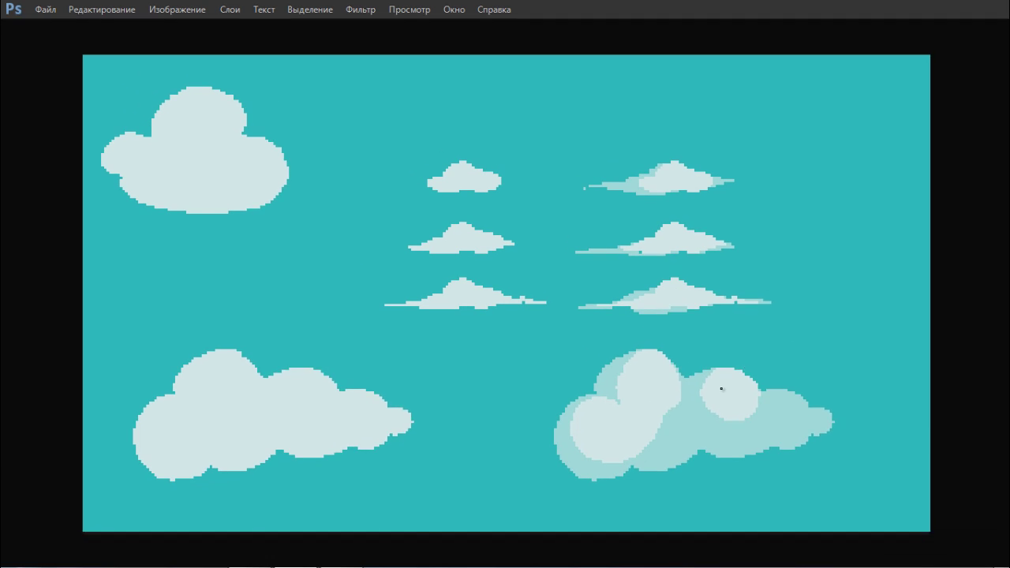
Add filled light highlights to the lower middle lobe and the smaller right lobe of the lower-right cloud
mouse_move(647, 444)
mouse_down()
mouse_move(670, 456)
mouse_move(708, 398)
mouse_up()
key(g)
click(682, 427)
key(b)
drag(780, 394, 799, 396)
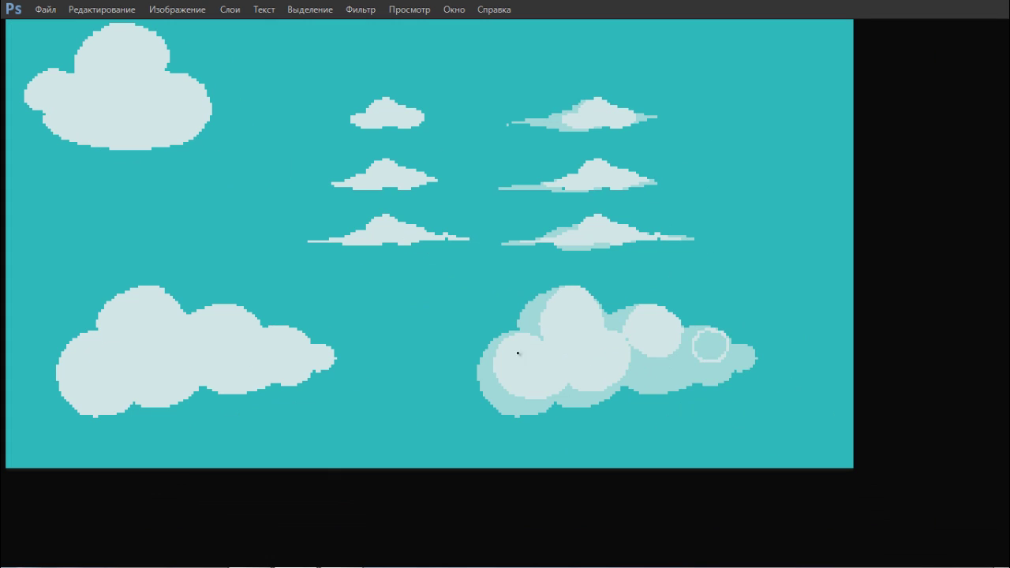
key(g)
click(711, 346)
key(b)
Replace the plain lower-left cloud with a duplicate of the two-tone lower-right cloud
scroll(533, 283, down, 5)
scroll(533, 282, up, 3)
scroll(533, 282, down, 1)
scroll(532, 283, up, 2)
mouse_move(128, 410)
mouse_down()
mouse_move(420, 357)
mouse_move(107, 395)
mouse_up()
key(ctrl+z)
key(l)
key(Delete)
drag(431, 331, 442, 315)
drag(592, 356, 220, 355)
key(ctrl+d)
Extend the lower-right cloud's light areas downward under its two right-hand highlights and onto the small end tip
key(b)
drag(636, 348, 686, 347)
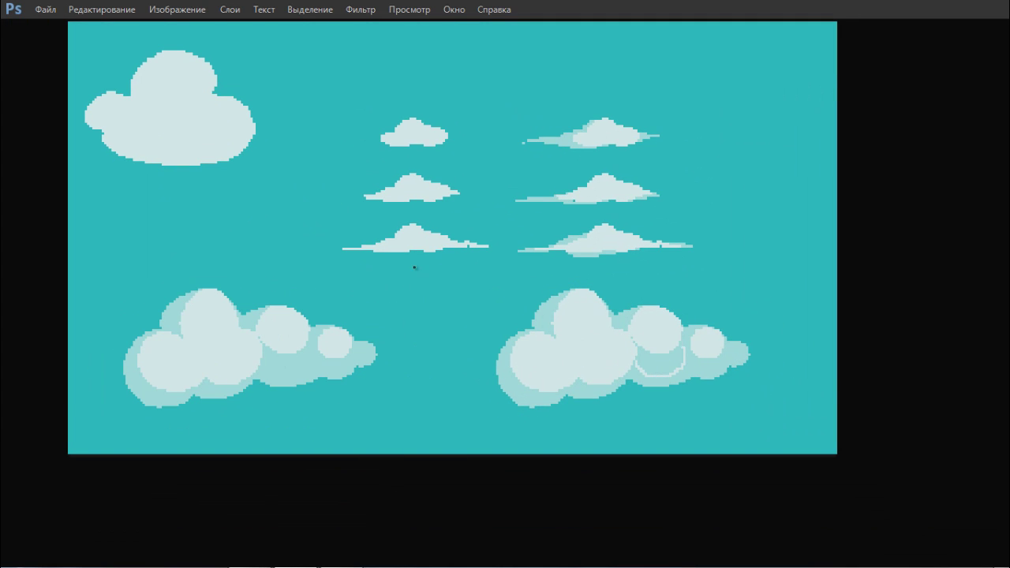
click(655, 361)
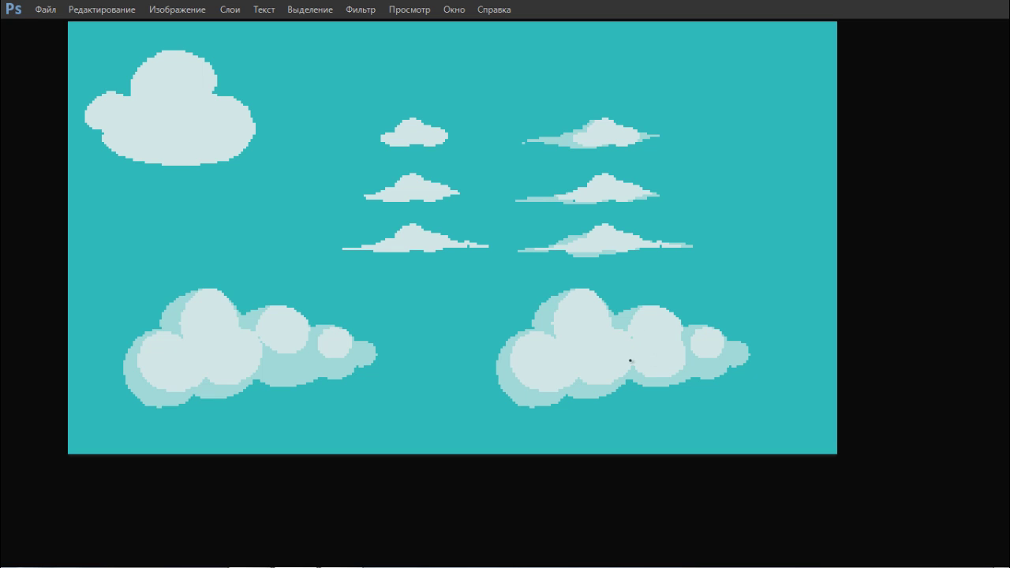
drag(723, 352, 723, 365)
mouse_move(725, 351)
mouse_down()
mouse_move(741, 345)
mouse_move(709, 366)
mouse_move(689, 354)
mouse_move(680, 373)
mouse_move(706, 368)
mouse_up()
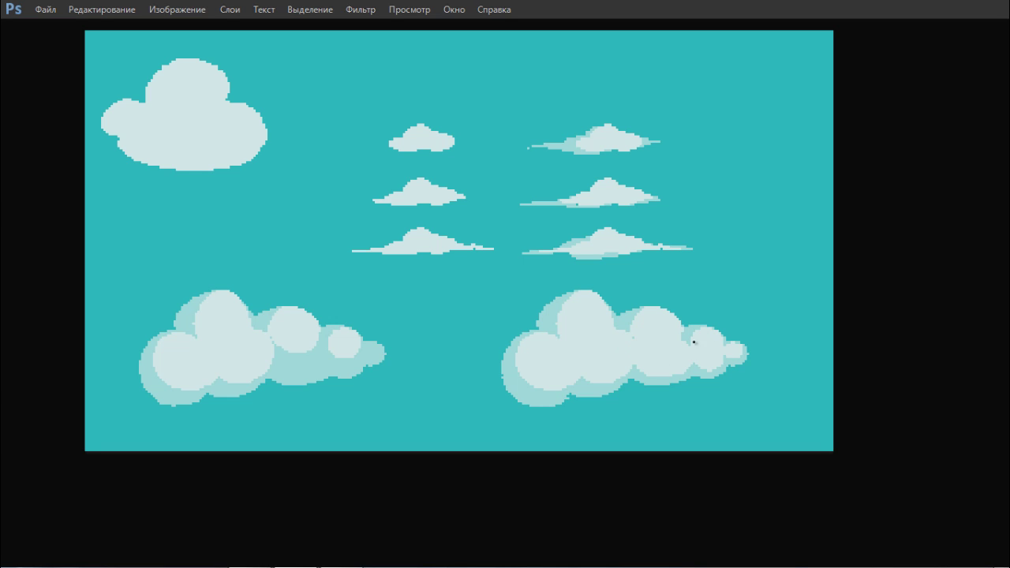
Copy the upper-right small cloud's shading from Слой 3 and paste it into a new 57 × 12 px document
key(f)
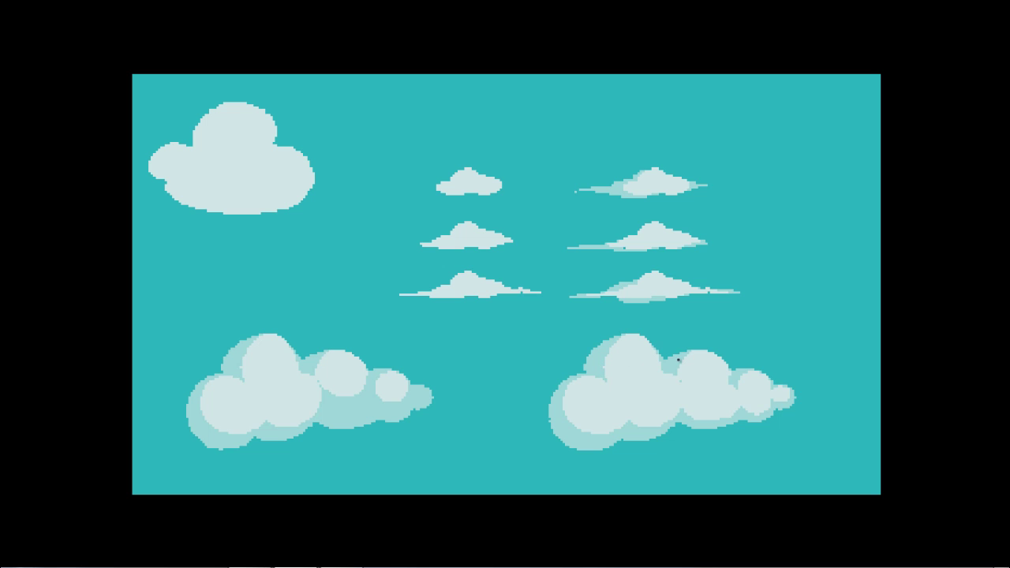
key(F7)
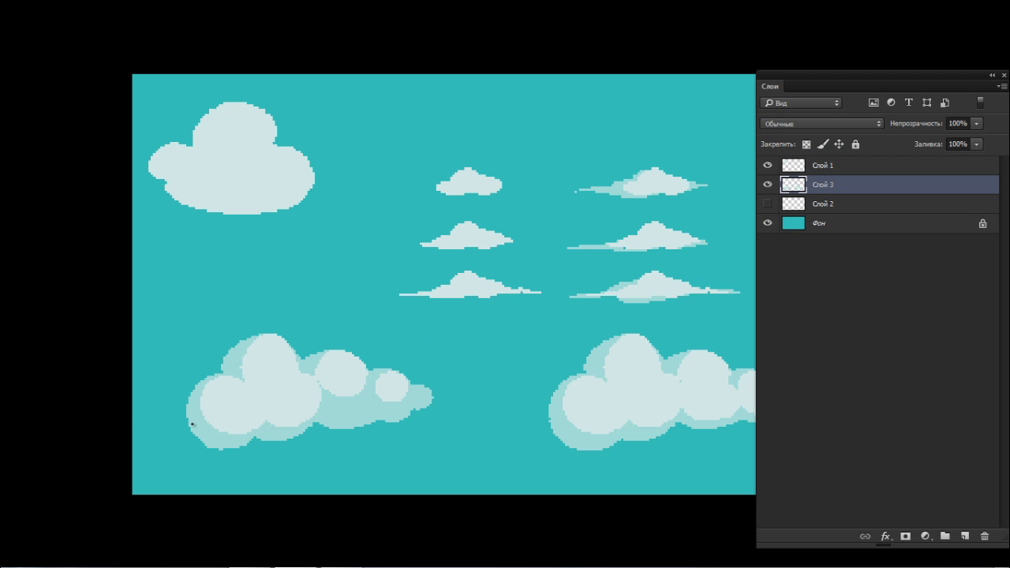
drag(427, 404, 289, 418)
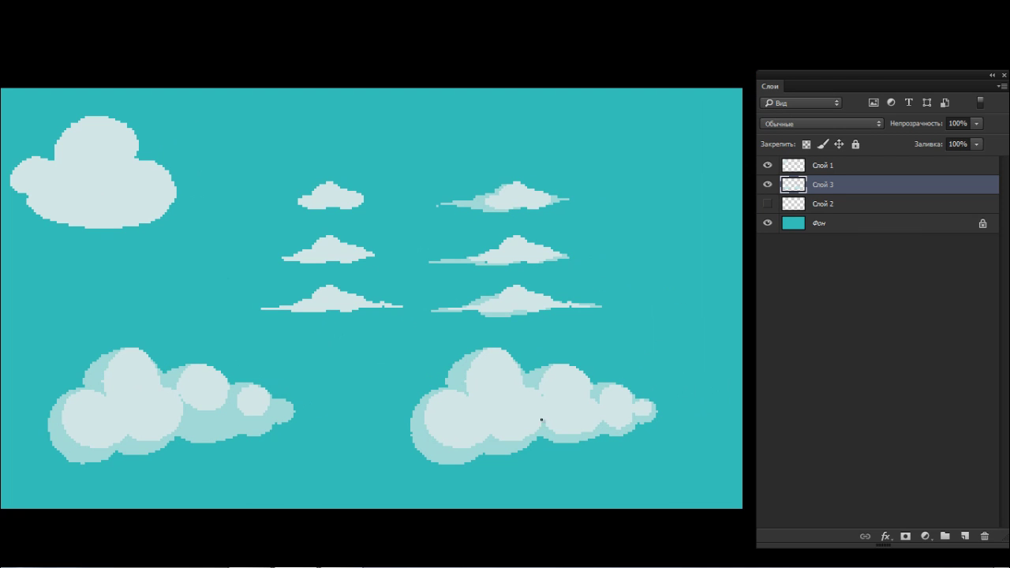
mouse_move(579, 210)
mouse_down()
mouse_move(426, 207)
mouse_move(588, 217)
mouse_up()
key(ctrl+c)
key(ctrl+n)
key(Return)
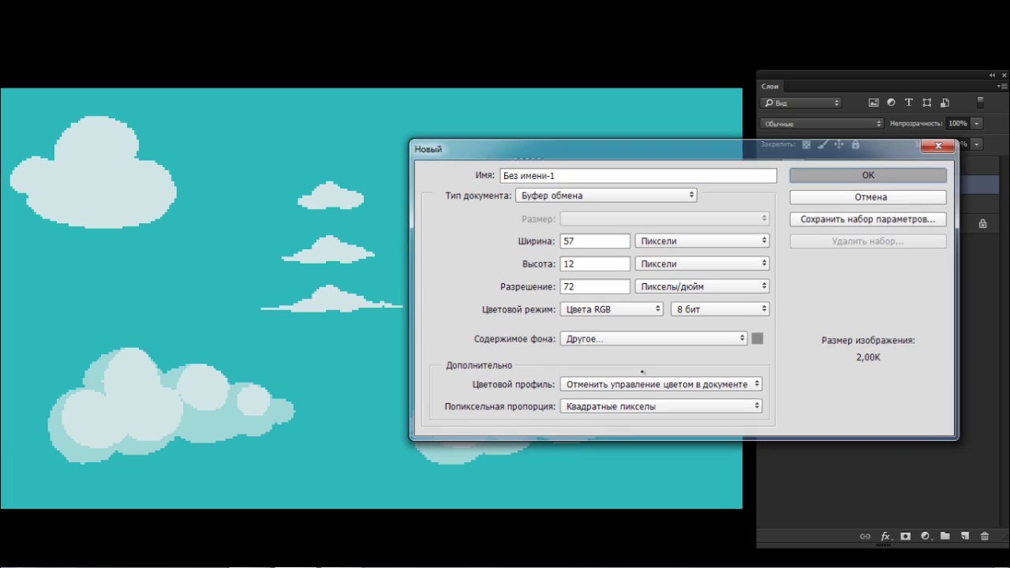
key(ctrl+v)
key(ctrl+plus)
key(ctrl+plus)
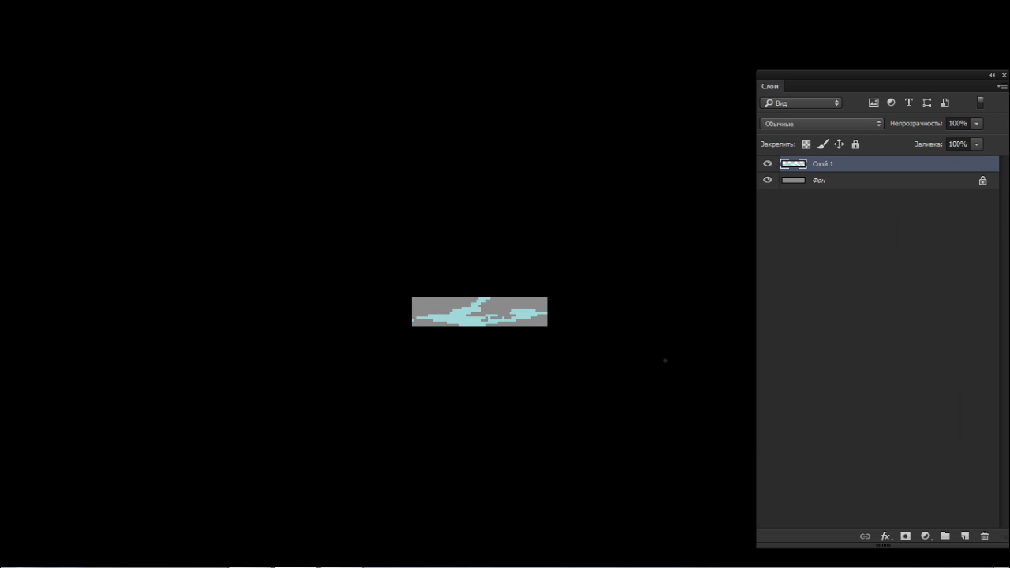
Undo the paste, close the new document without saving, and clear the selection in the cloud drawing
key(ctrl+z)
key(ctrl+w)
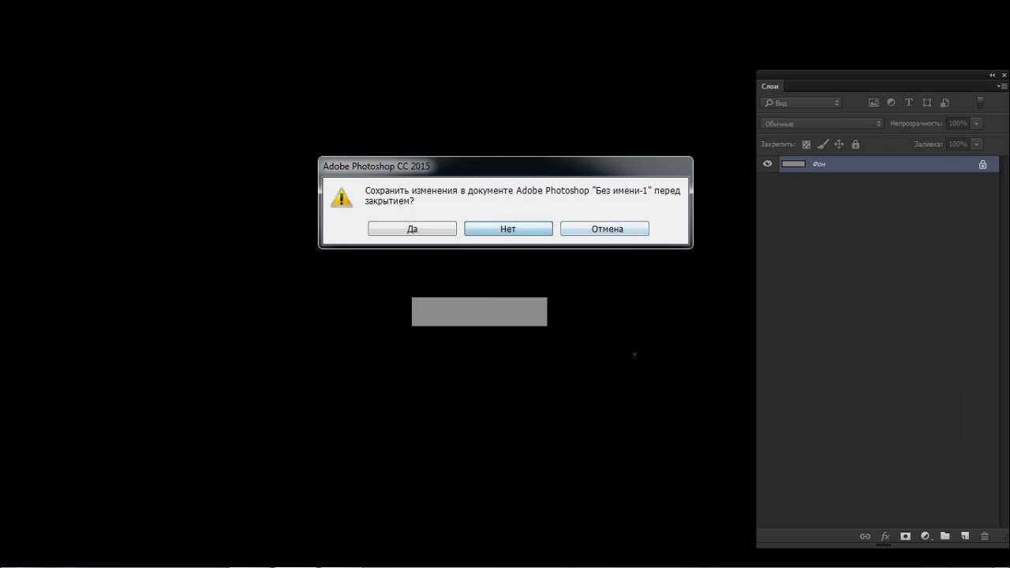
key(n)
key(ctrl+d)
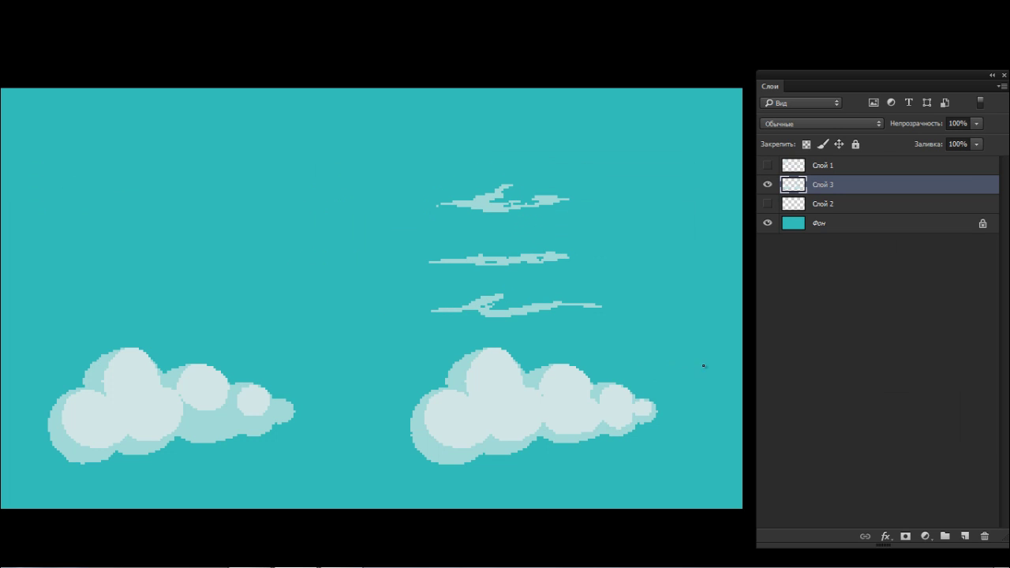
Merge Слой 1 into Слой 3, then duplicate the merged layer and hide the original
key(alt+bracketright)
key(Delete)
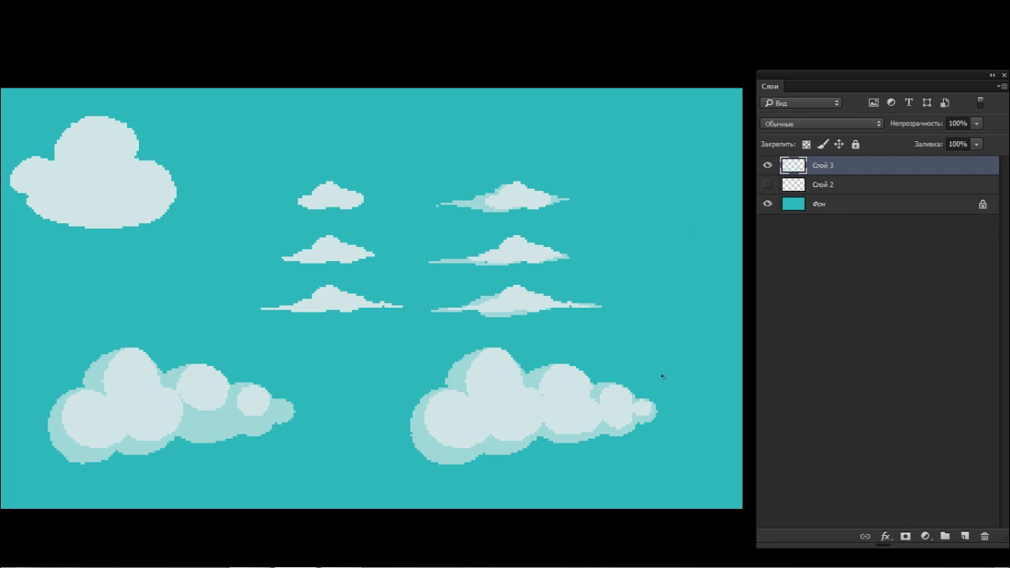
key(ctrl+minus)
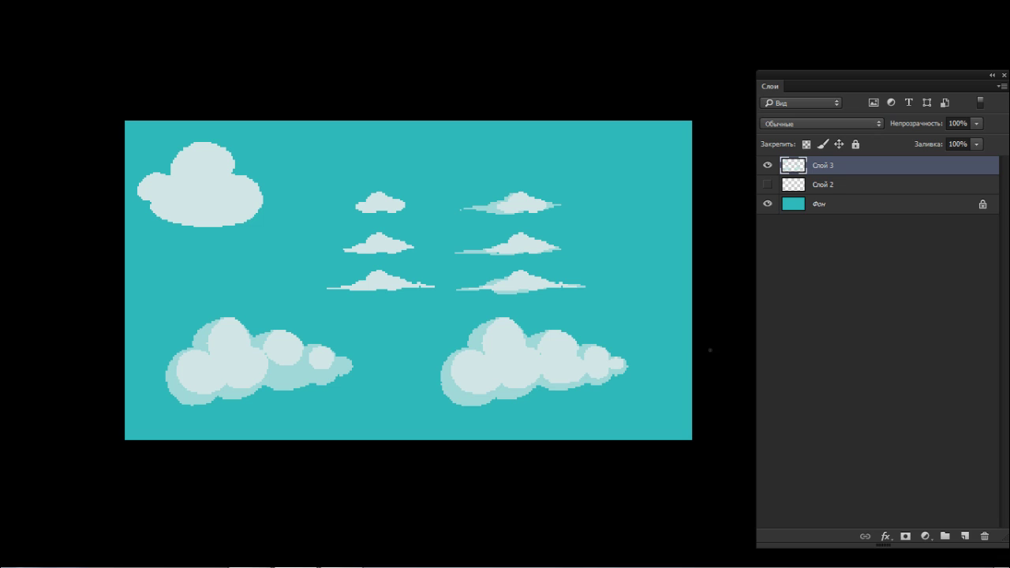
key(ctrl+j)
key(ctrl+comma)
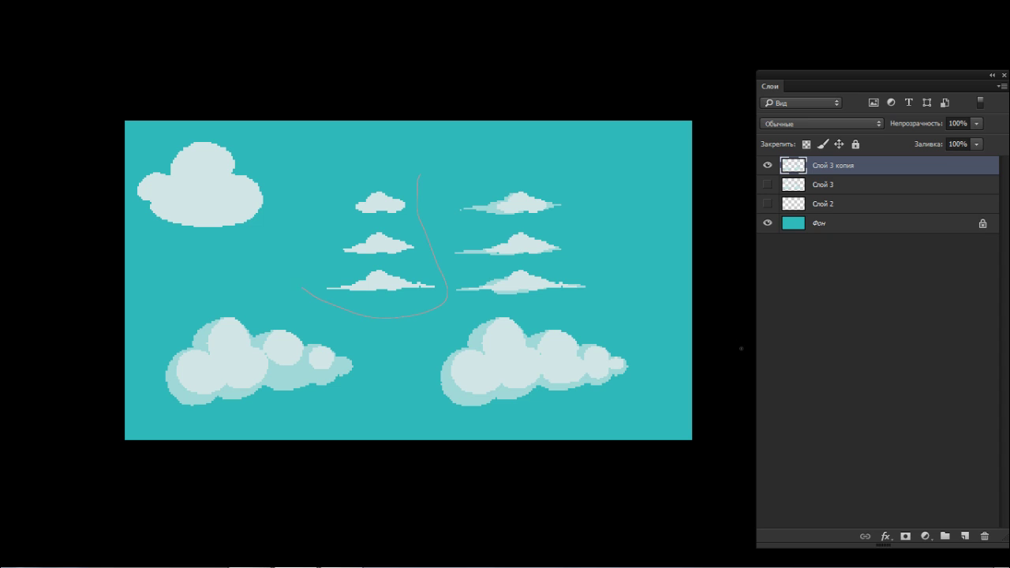
Delete the plain upper-left cloud, the three plain small clouds and the lower-left two-tone cloud from the duplicate layer
mouse_move(303, 288)
mouse_down()
mouse_move(125, 179)
mouse_move(199, 121)
mouse_move(364, 147)
mouse_move(419, 174)
mouse_up()
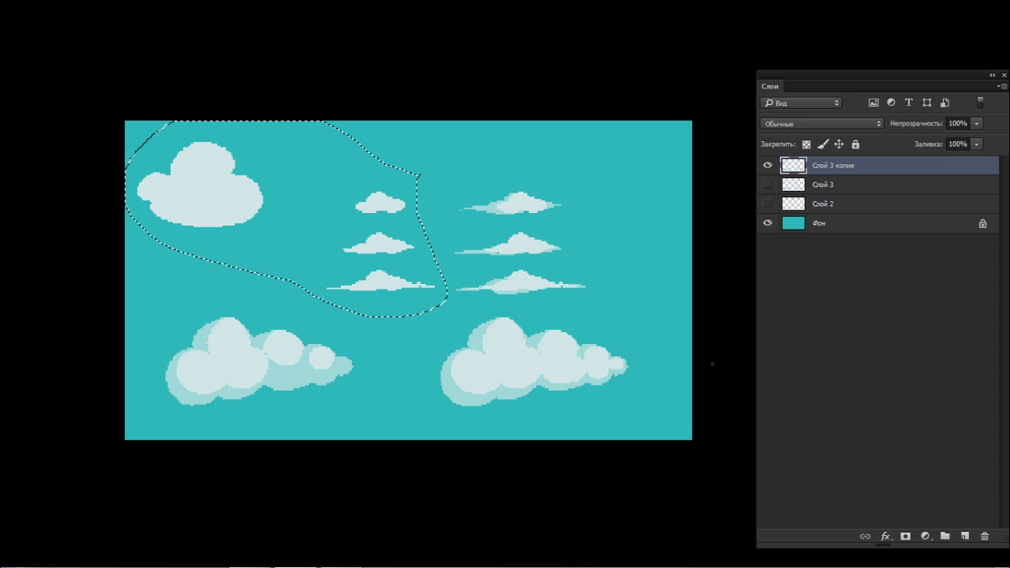
mouse_move(378, 322)
mouse_down()
mouse_move(128, 428)
mouse_move(332, 304)
mouse_up()
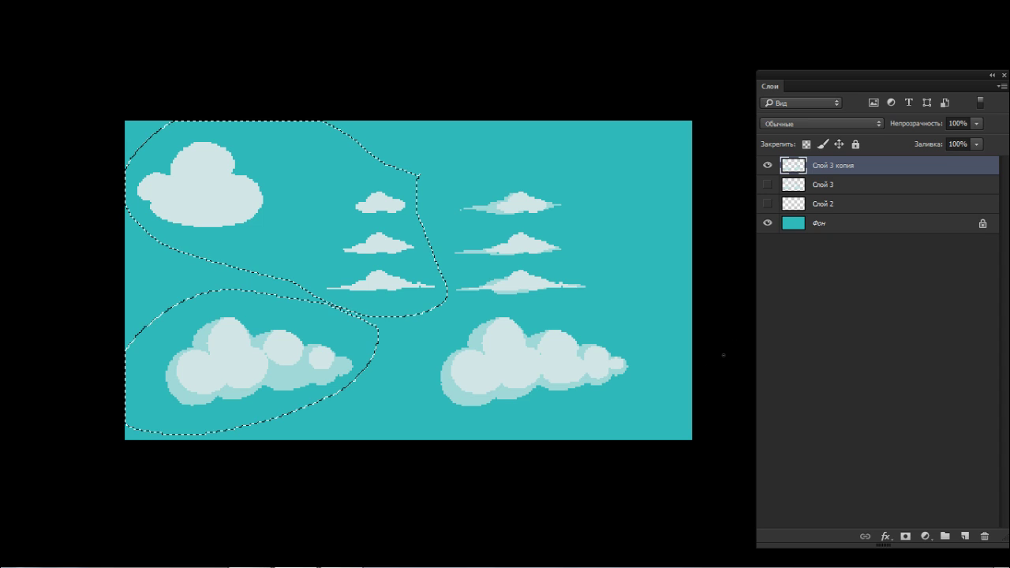
click(685, 345)
Cut the topmost small two-tone cloud onto its own layer and place it in the left half of the sky
drag(561, 217, 586, 209)
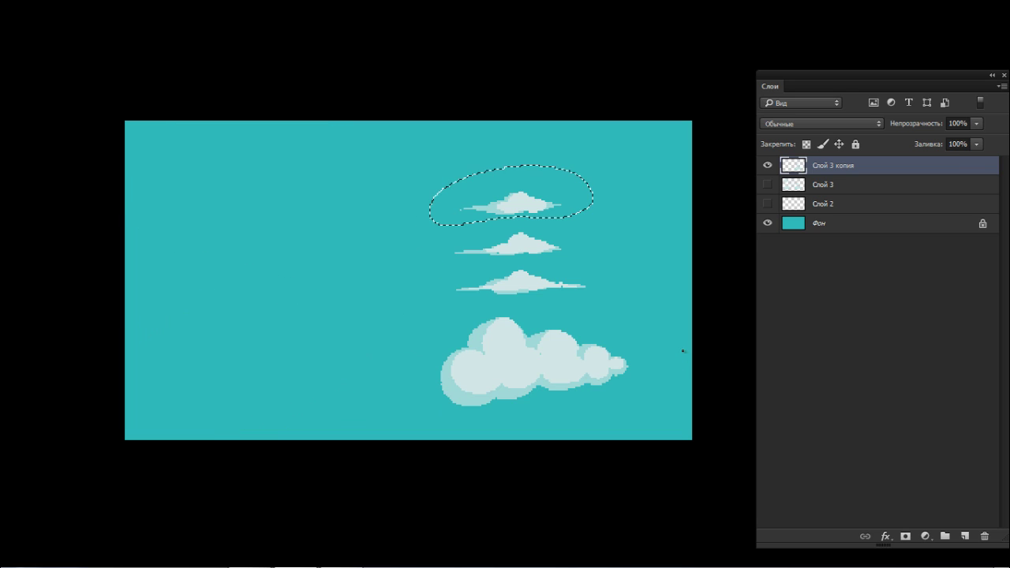
key(ctrl+x)
key(ctrl+v)
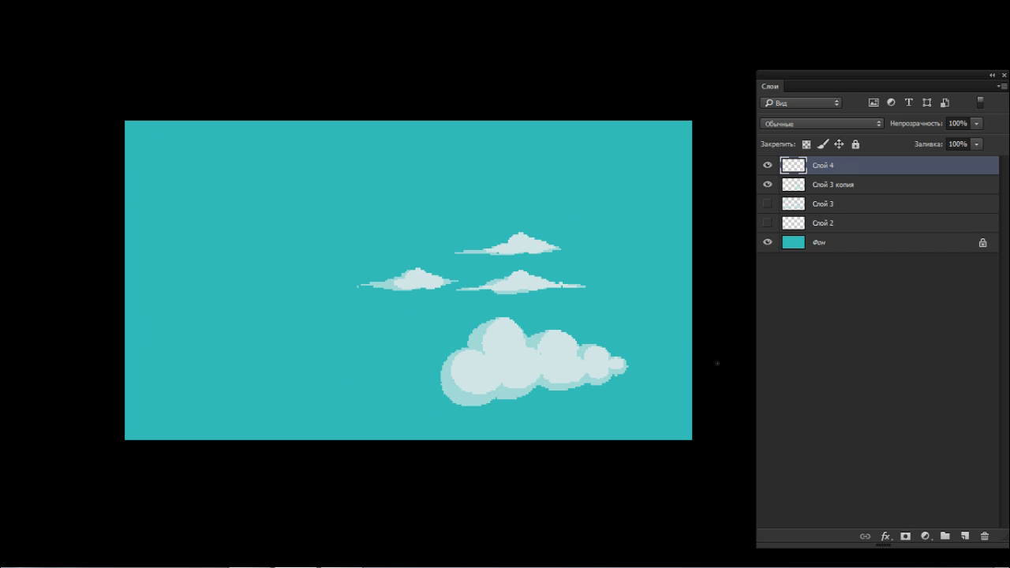
drag(412, 281, 300, 233)
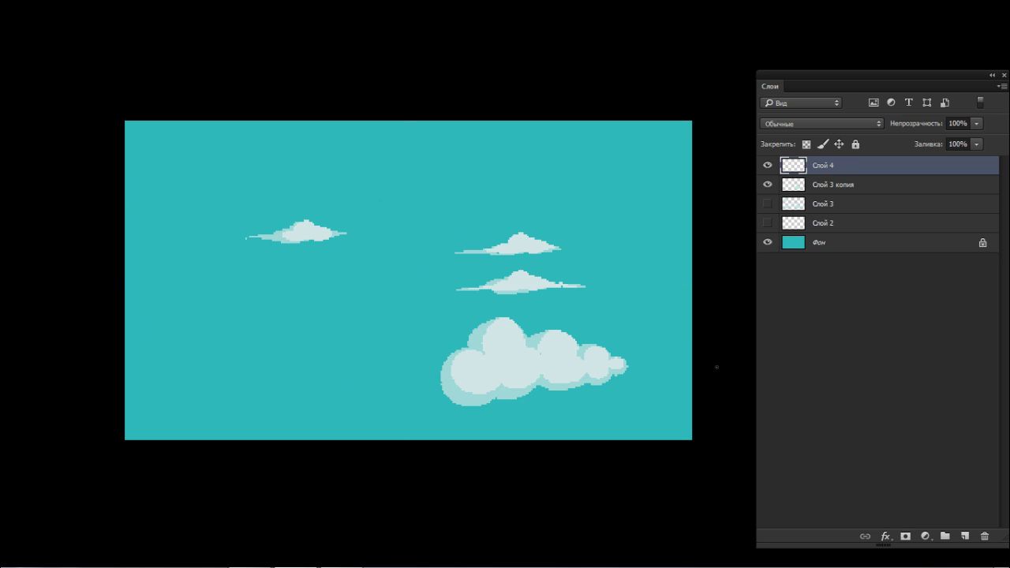
Move the upper remaining small cloud from Слой 3 копия onto its own layer and place it below the separated cloud
drag(549, 215, 575, 226)
click(832, 185)
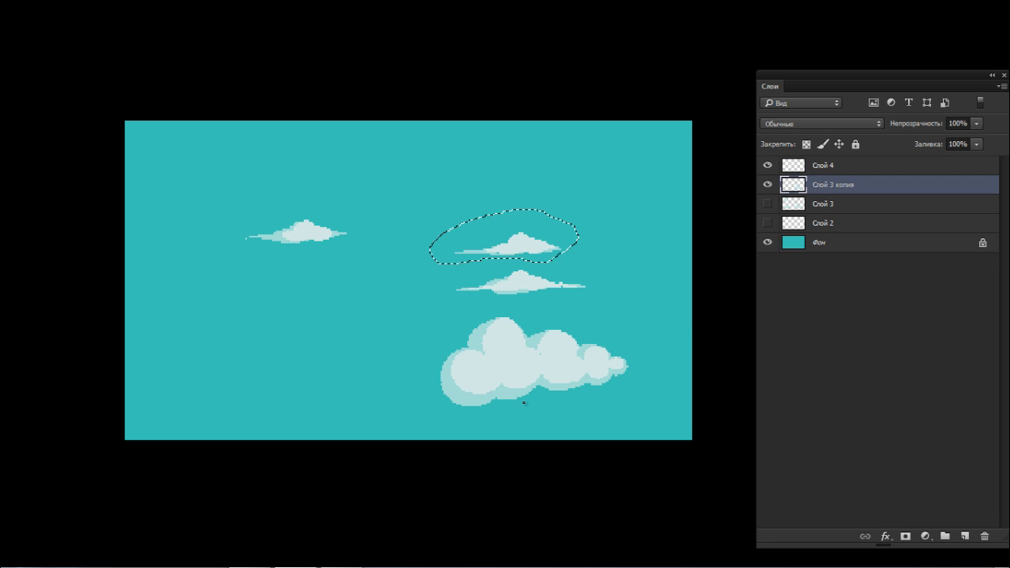
key(Delete)
key(ctrl+d)
key(ctrl+v)
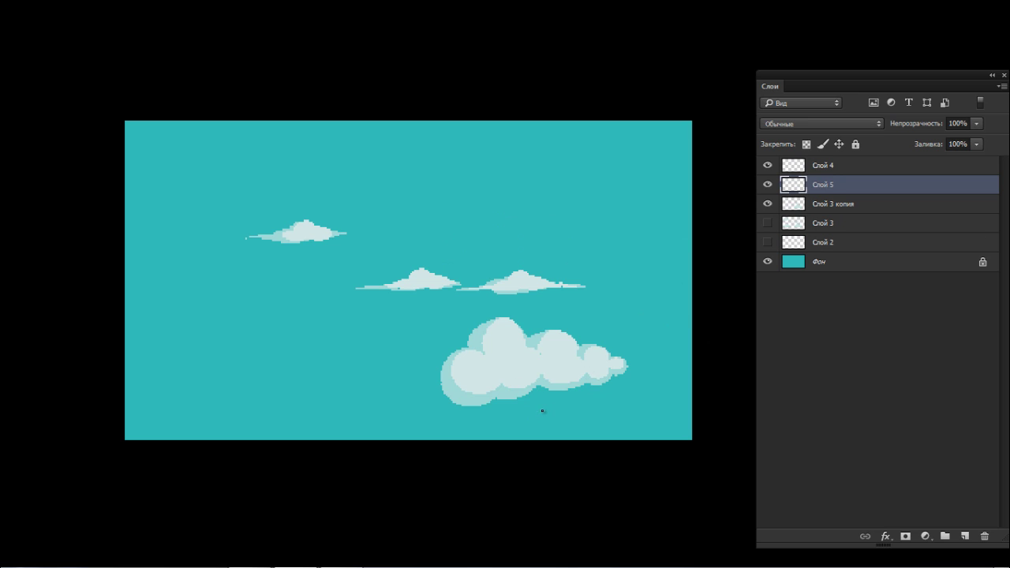
drag(426, 281, 297, 311)
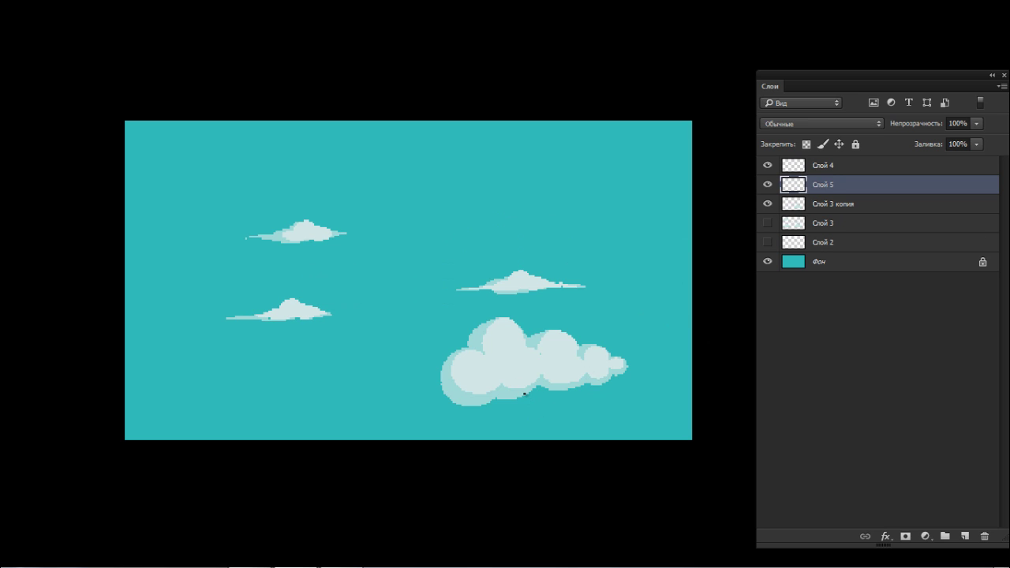
Move the last small cloud onto its own layer near the middle of the sky and check the visibility of Слой 3 копия
click(579, 388)
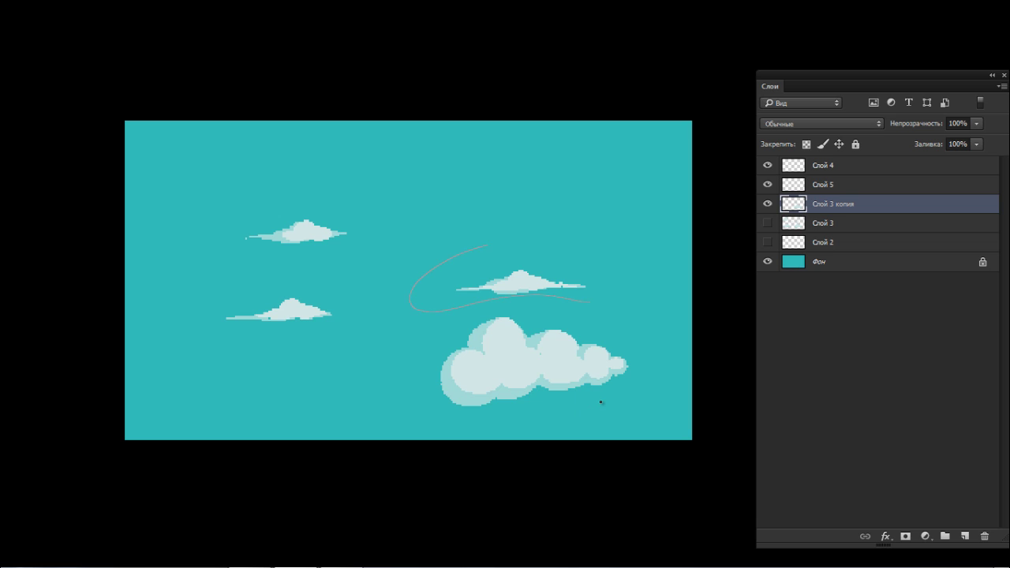
drag(487, 244, 591, 302)
key(Delete)
key(ctrl+d)
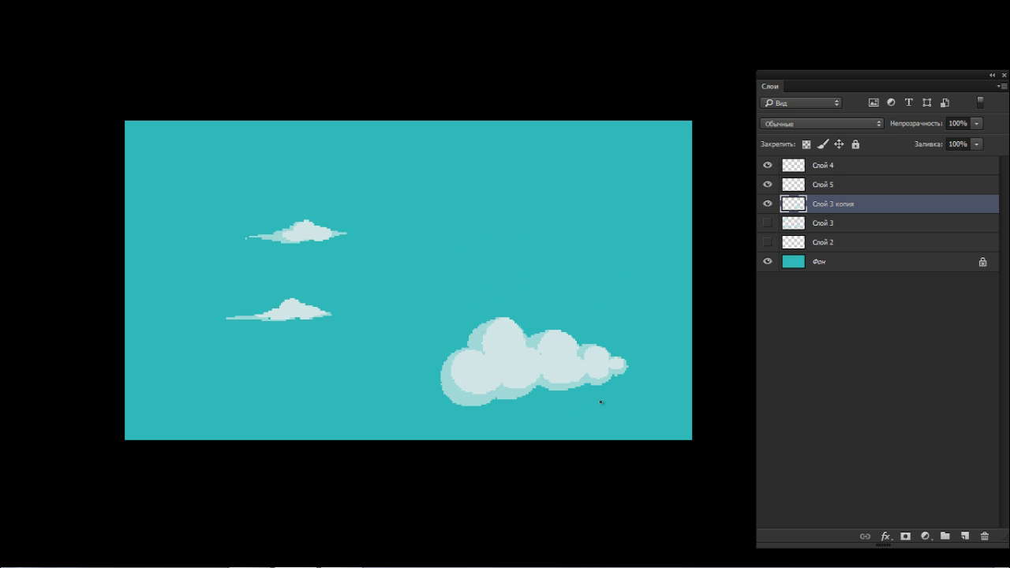
key(ctrl+v)
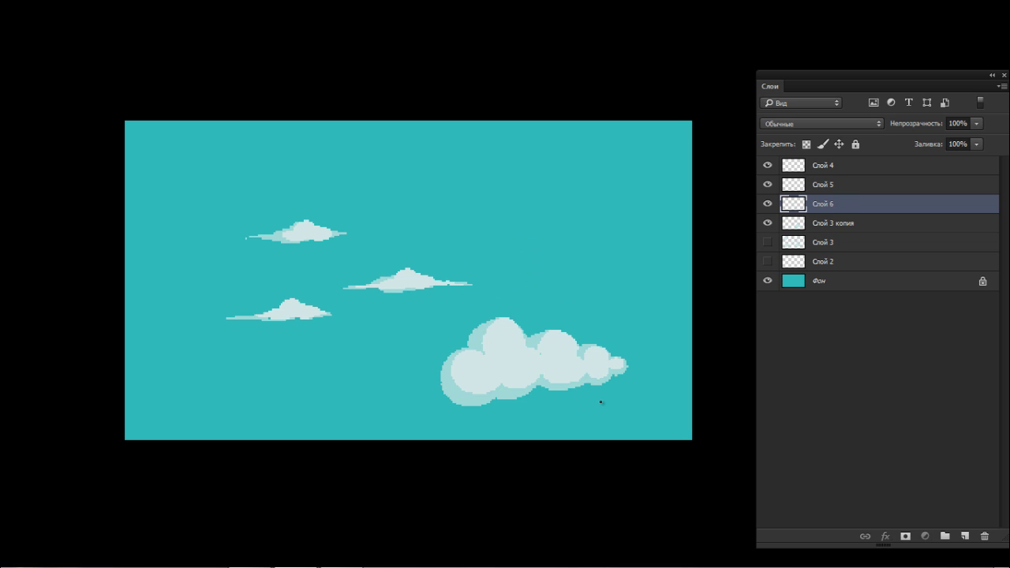
click(834, 223)
mouse_move(767, 224)
mouse_down()
mouse_move(767, 166)
mouse_move(767, 224)
mouse_up()
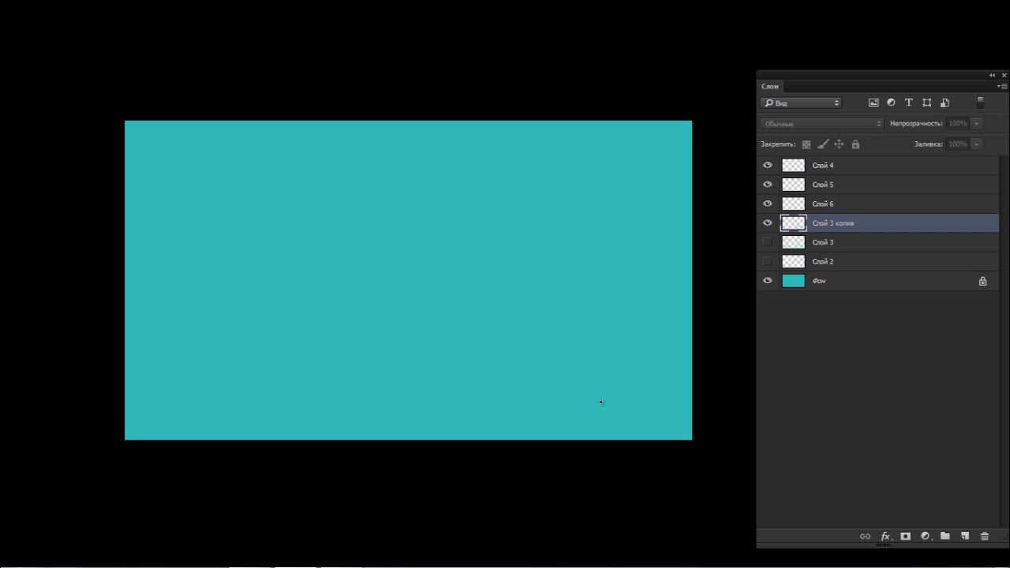
Leave full-screen view and open the export of layers to files, keeping the current output folder
key(f)
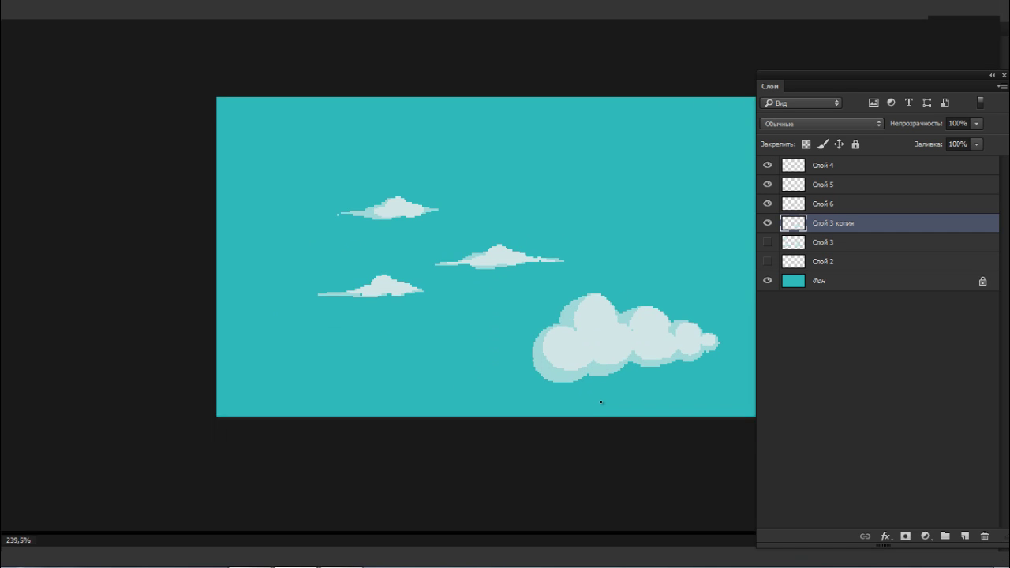
click(46, 11)
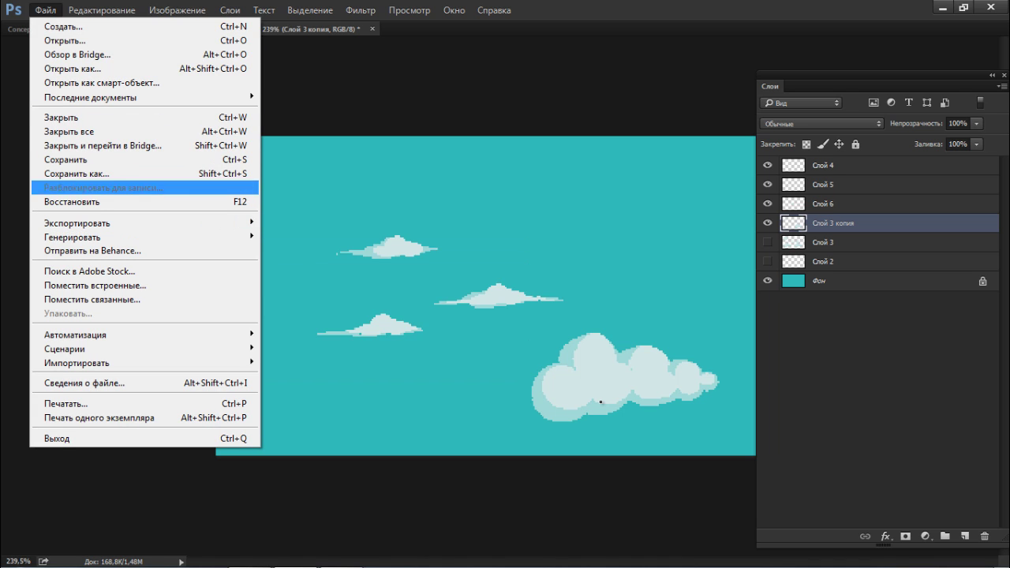
mouse_move(146, 223)
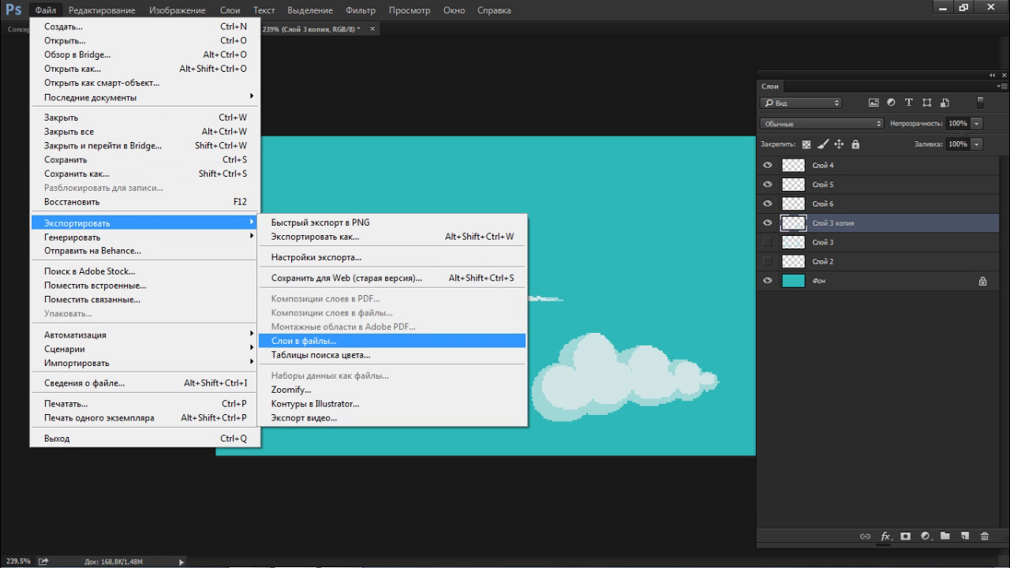
key(Return)
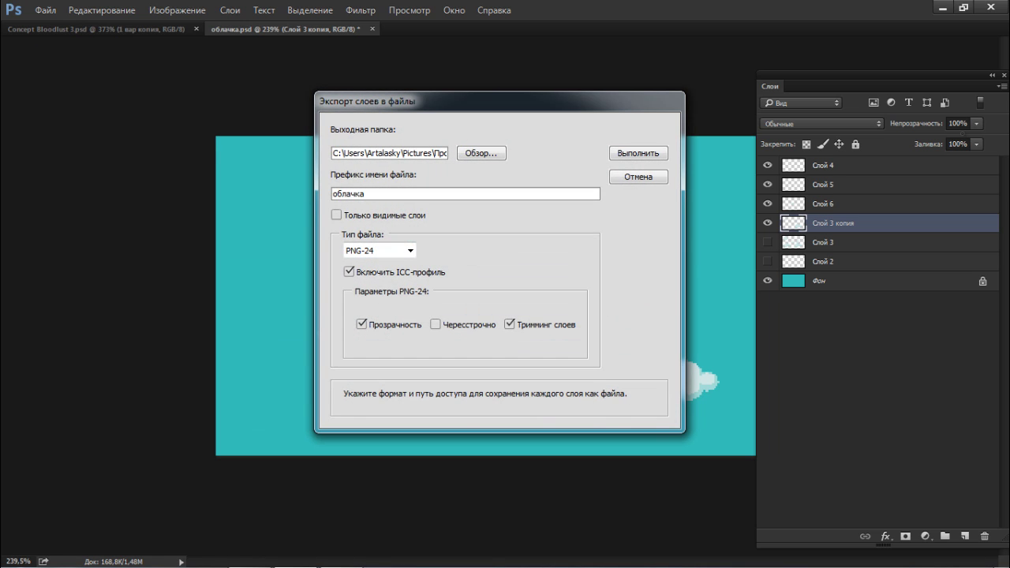
click(482, 154)
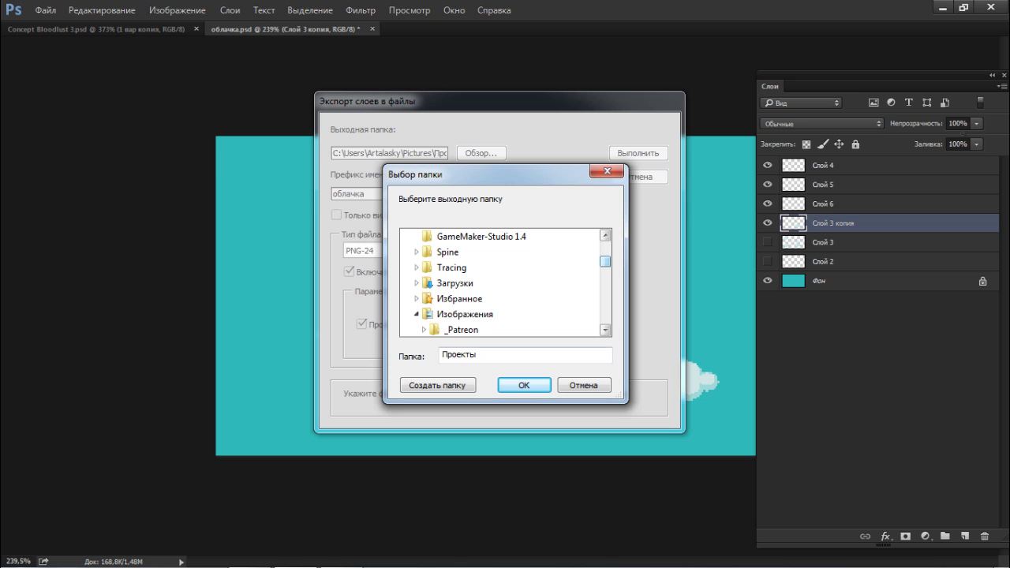
click(584, 385)
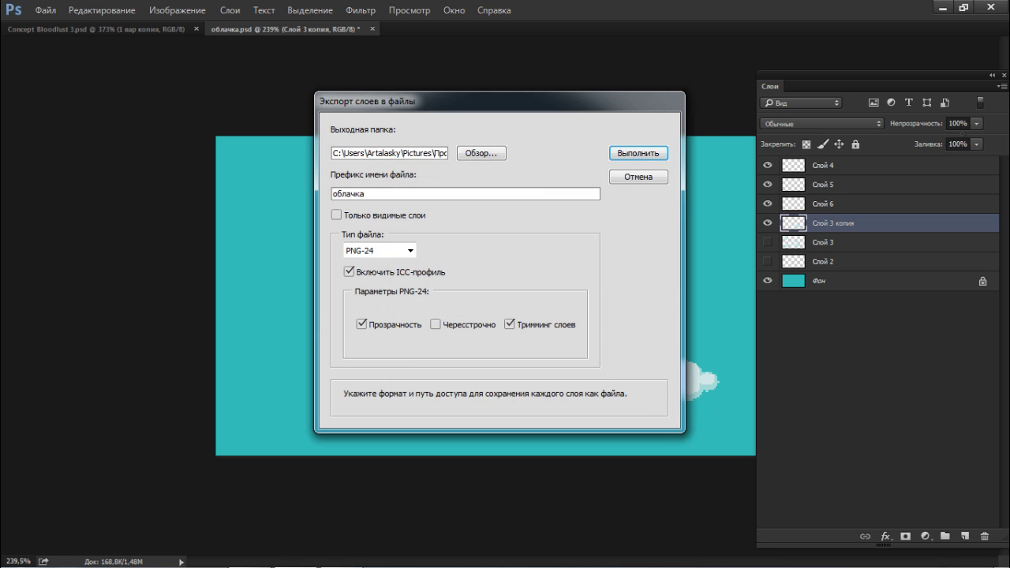
Export only the visible layers as transparent, trimmed PNG-24 files with the prefix облачка
click(338, 215)
click(410, 250)
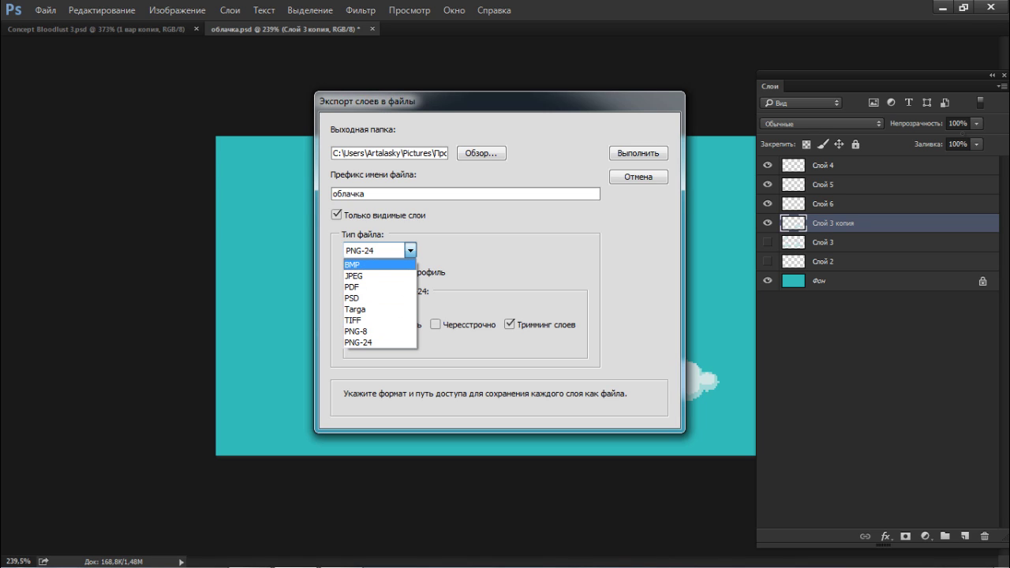
key(Escape)
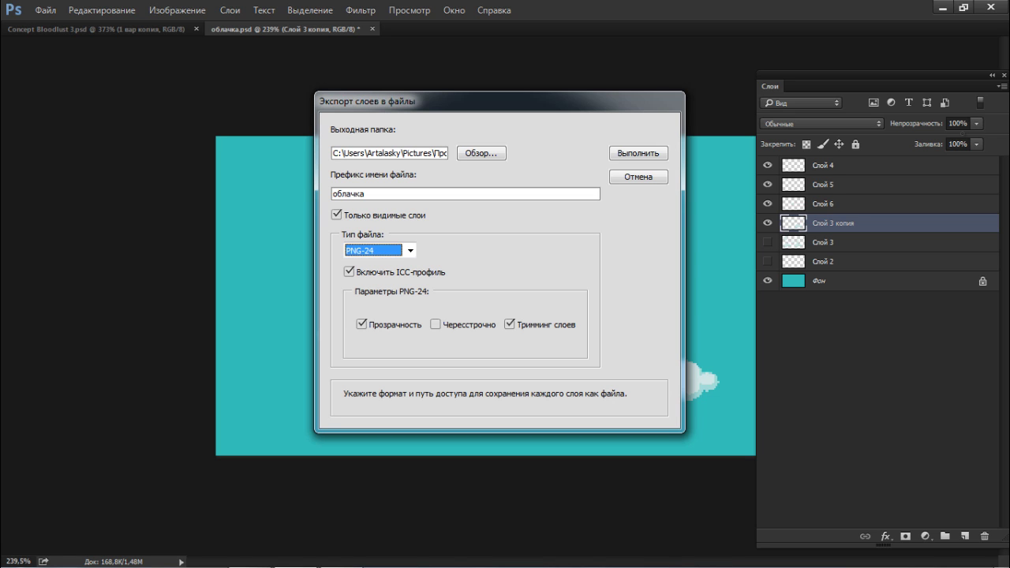
drag(395, 101, 591, 145)
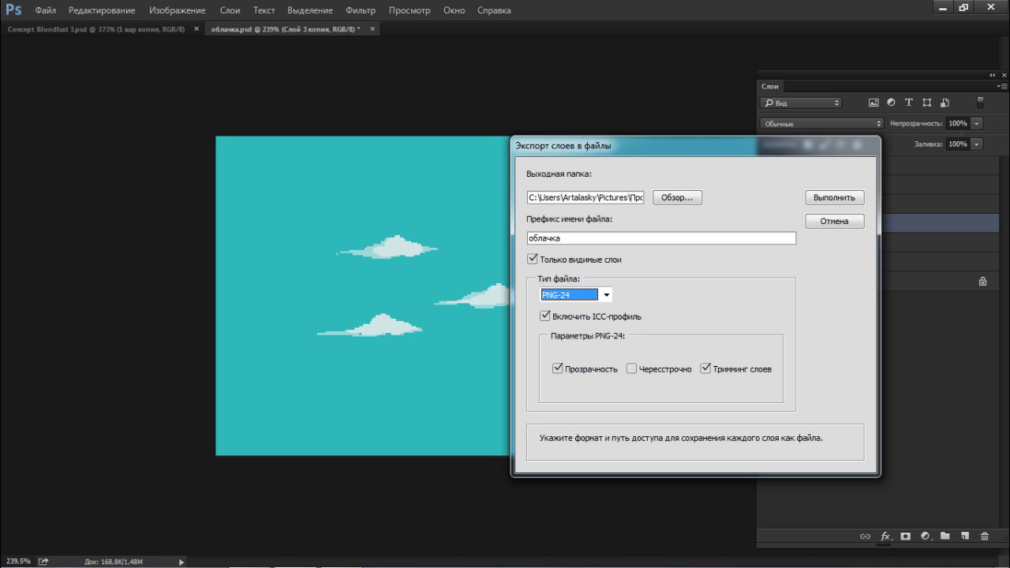
key(Return)
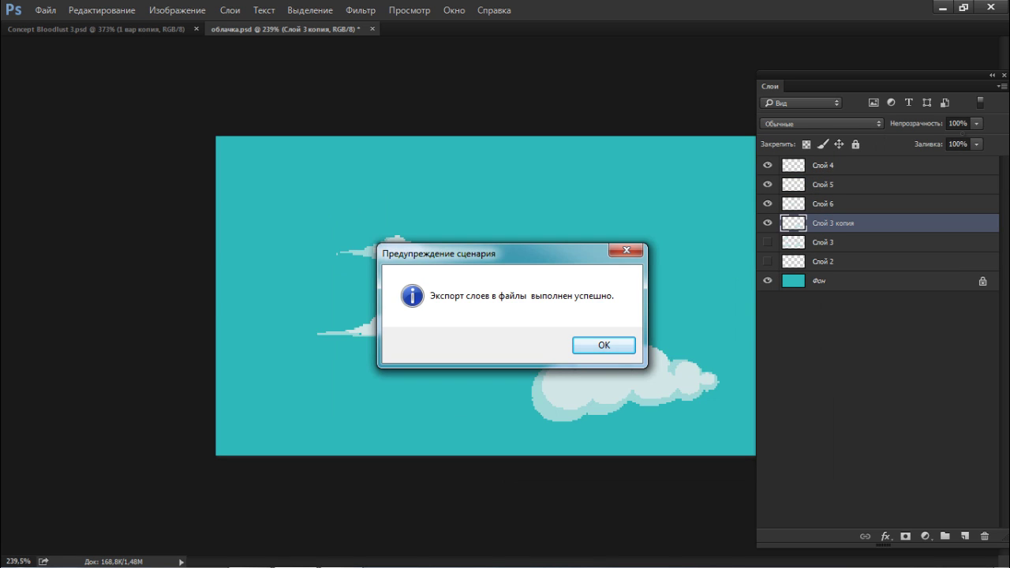
key(Return)
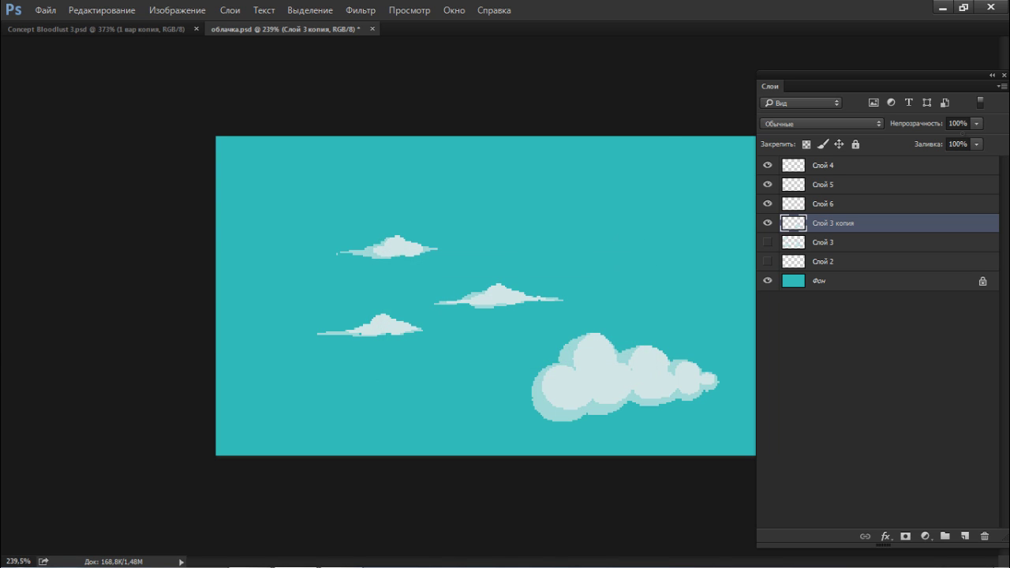
Switch to Windows Explorer, inspect the four exported cloud PNGs in the Проекты folder, and return to Photoshop
key(alt+Tab)
click(493, 208)
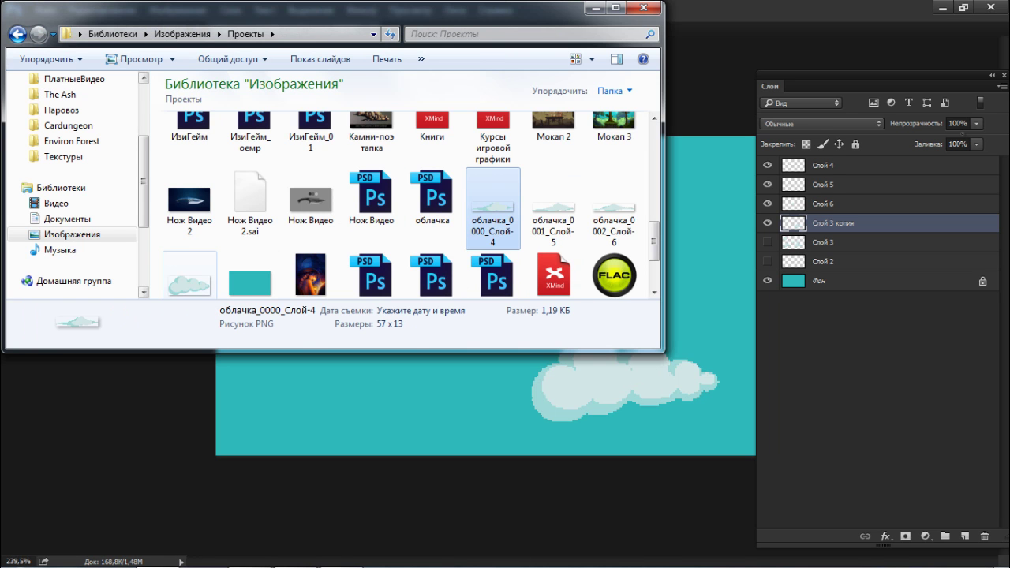
shift+click(189, 278)
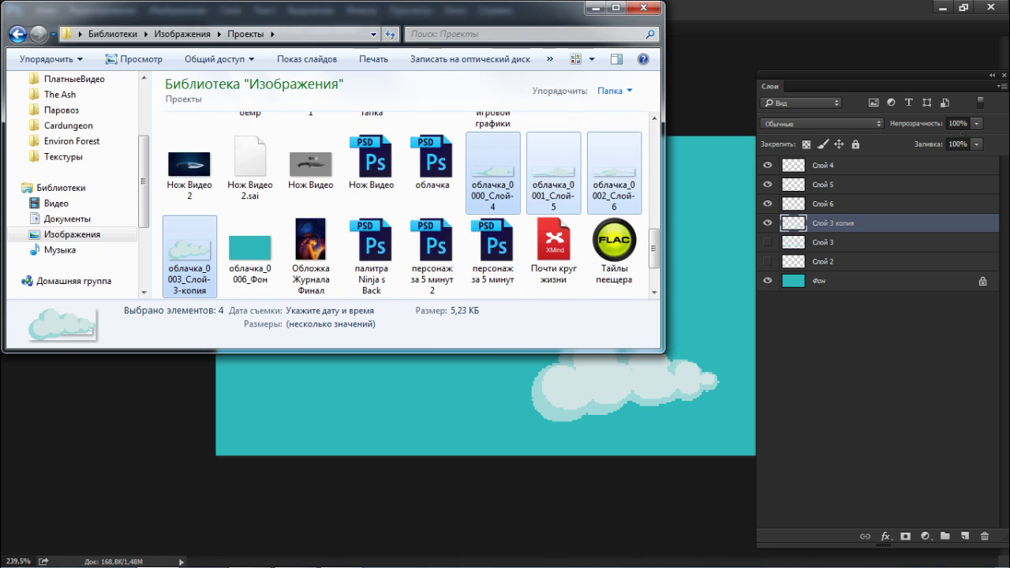
click(493, 174)
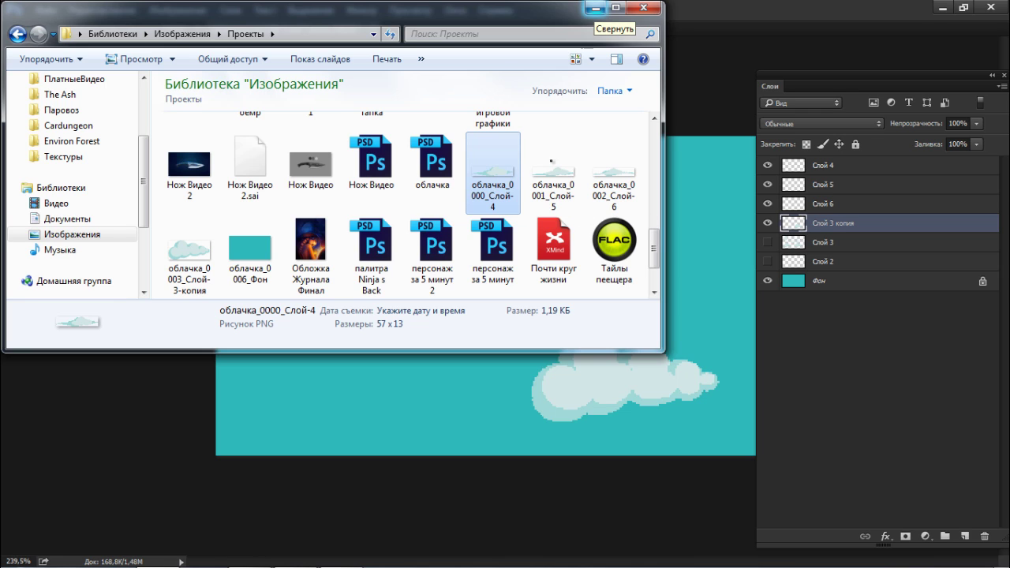
click(596, 8)
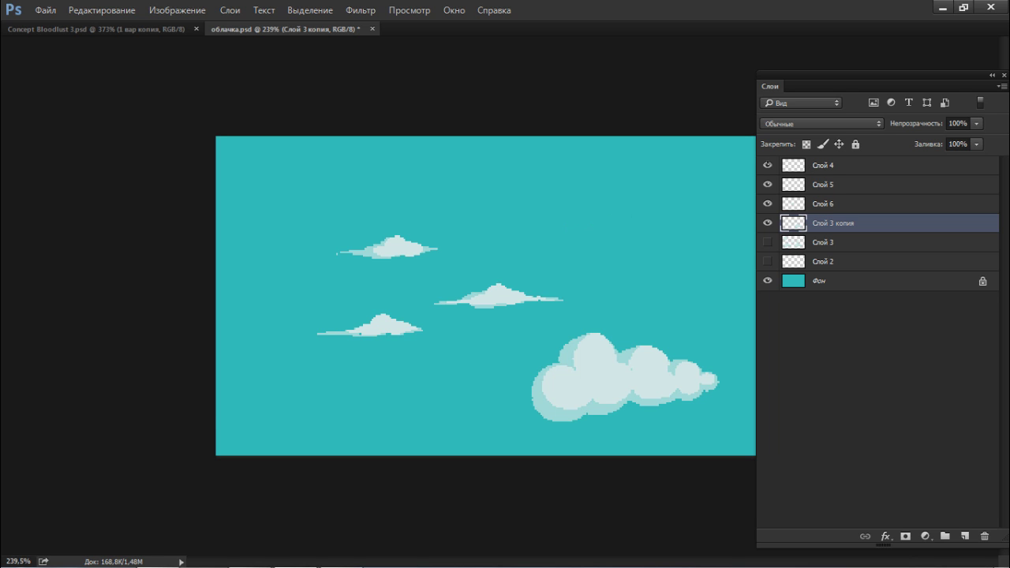
Save the whole image for web as a GIF named облачка on the desktop
key(ctrl+alt+shift+s)
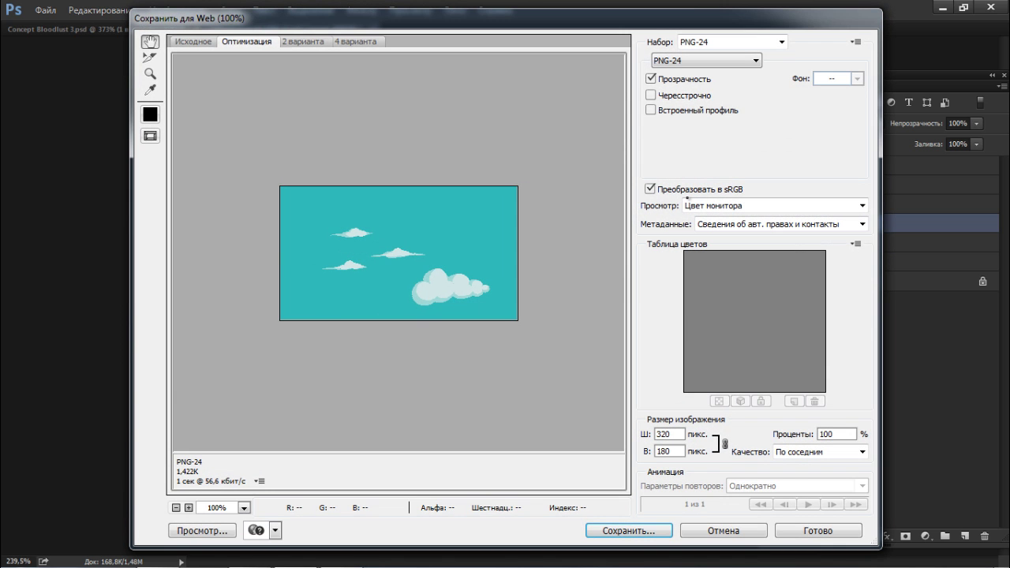
click(708, 60)
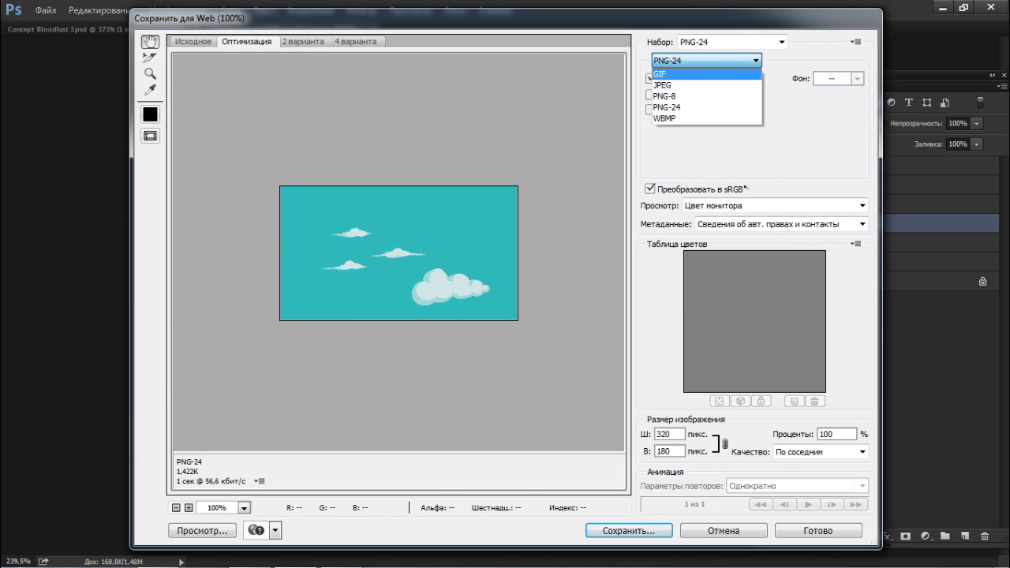
click(695, 74)
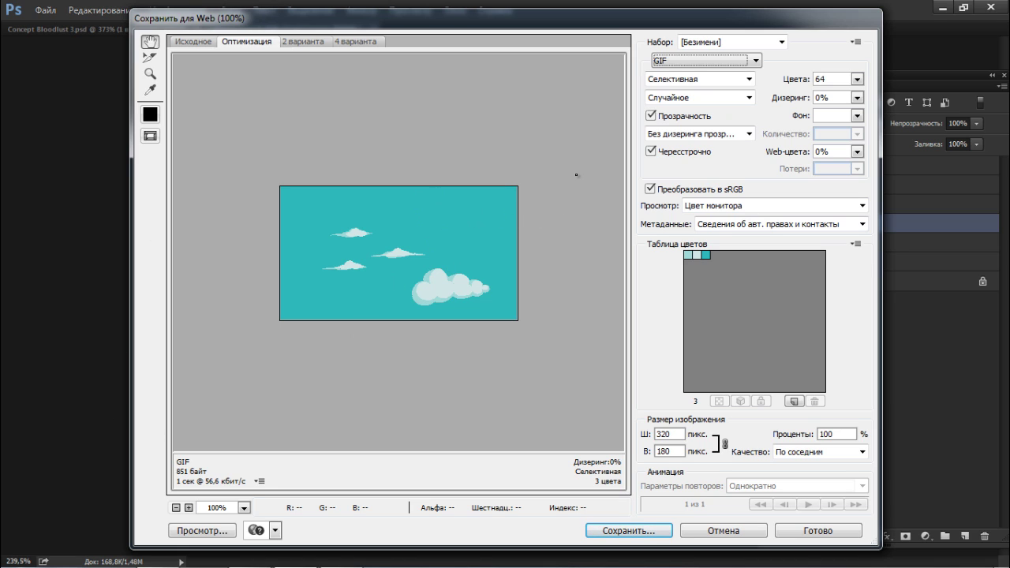
key(Return)
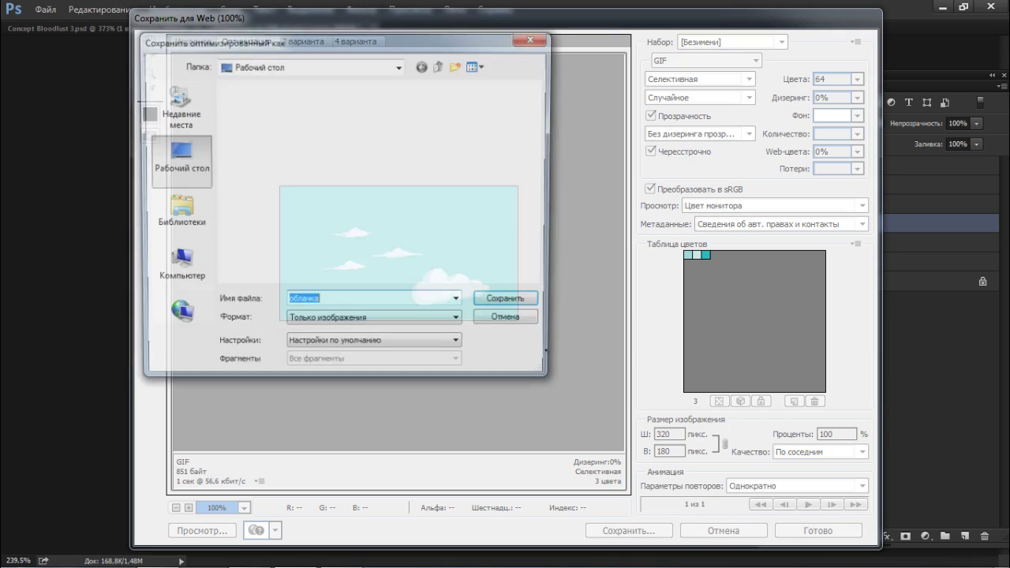
click(511, 303)
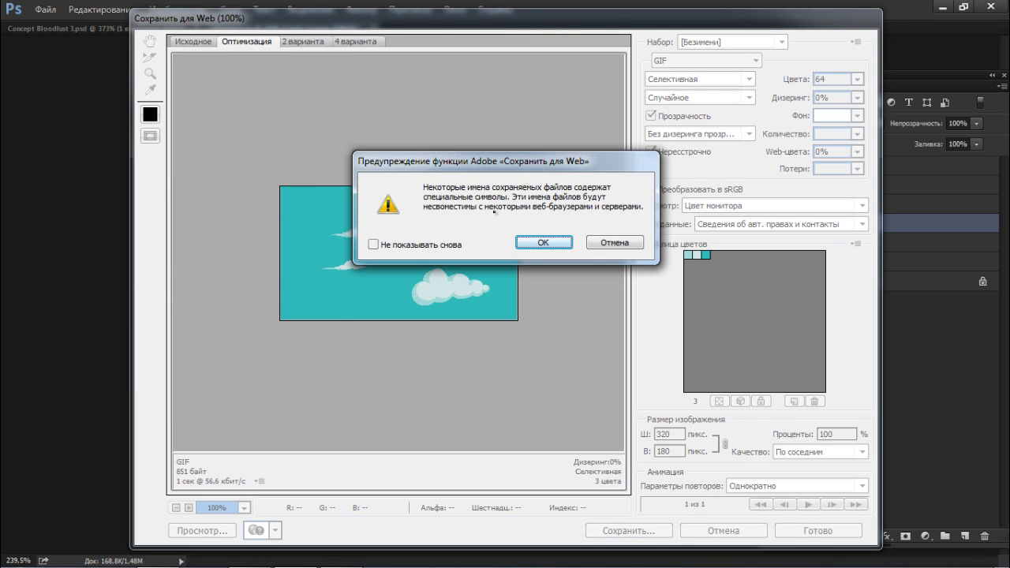
key(Return)
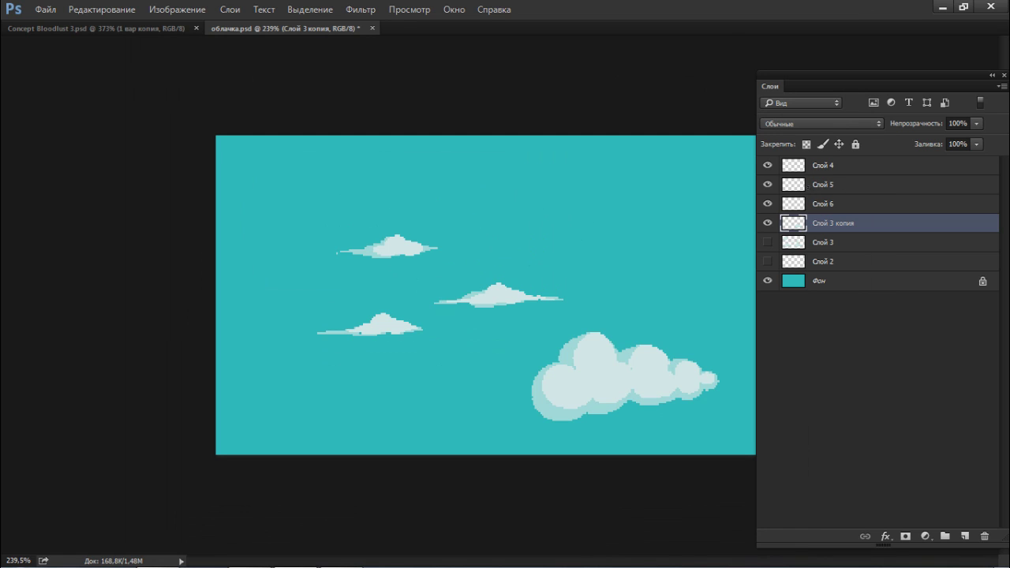
Outline each of the four clouds with a rectangular selection and clear the selections
mouse_move(328, 225)
mouse_down()
mouse_move(418, 269)
mouse_move(444, 266)
mouse_move(563, 313)
mouse_up()
drag(430, 341, 305, 309)
drag(520, 325, 726, 421)
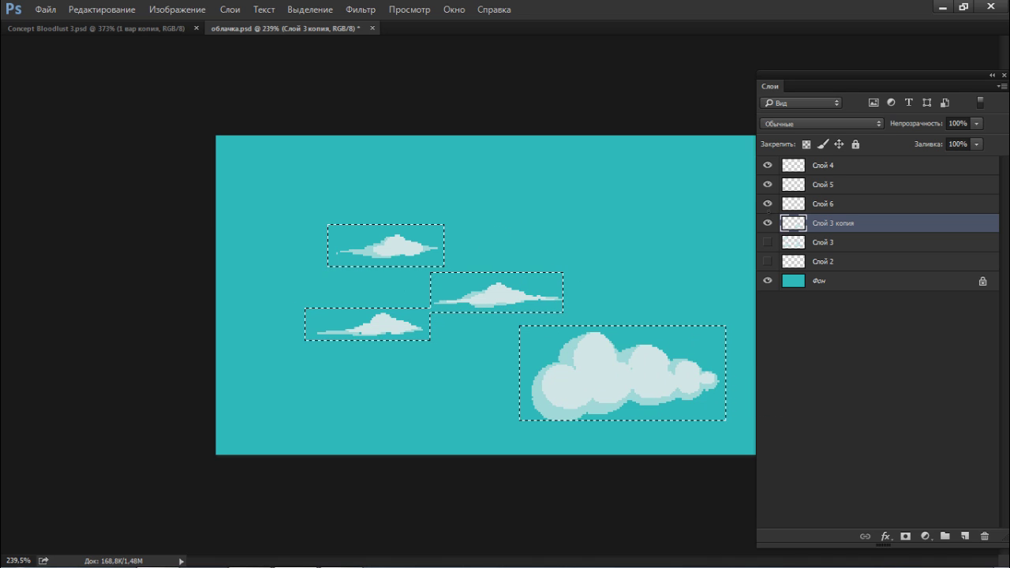
click(618, 276)
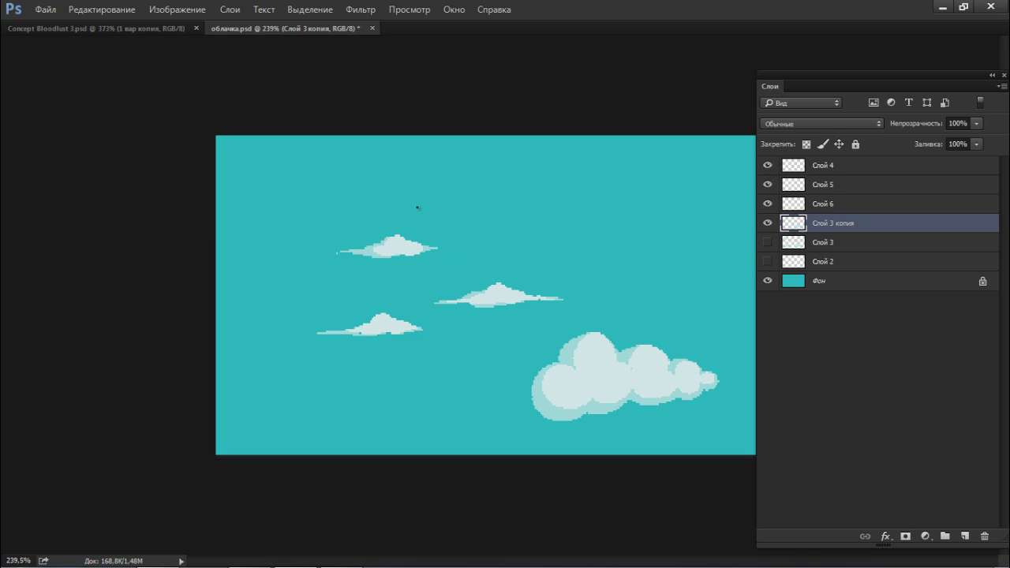
Display the cloud scene in full-screen view with the panels hidden
key(f)
key(Tab)
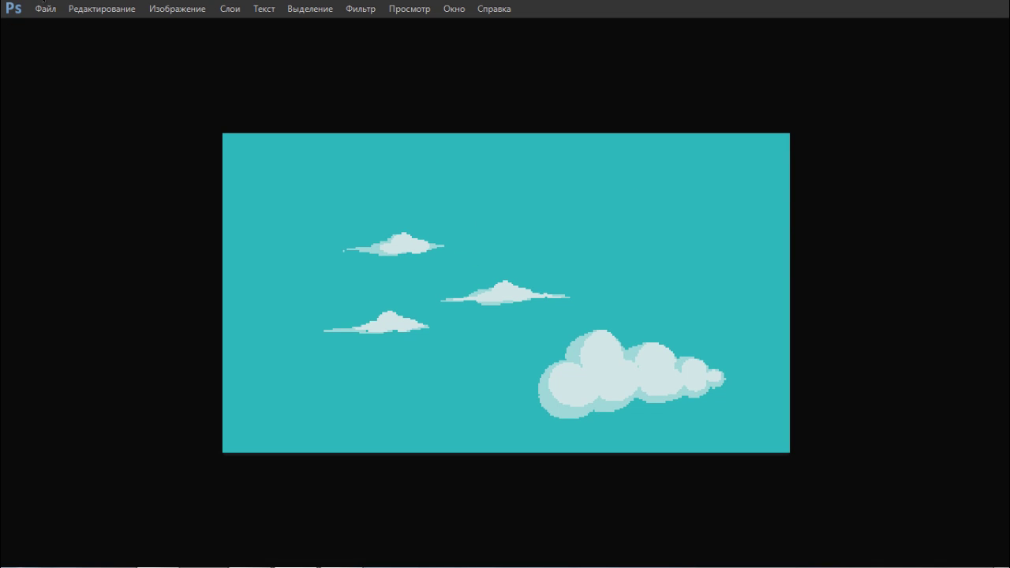